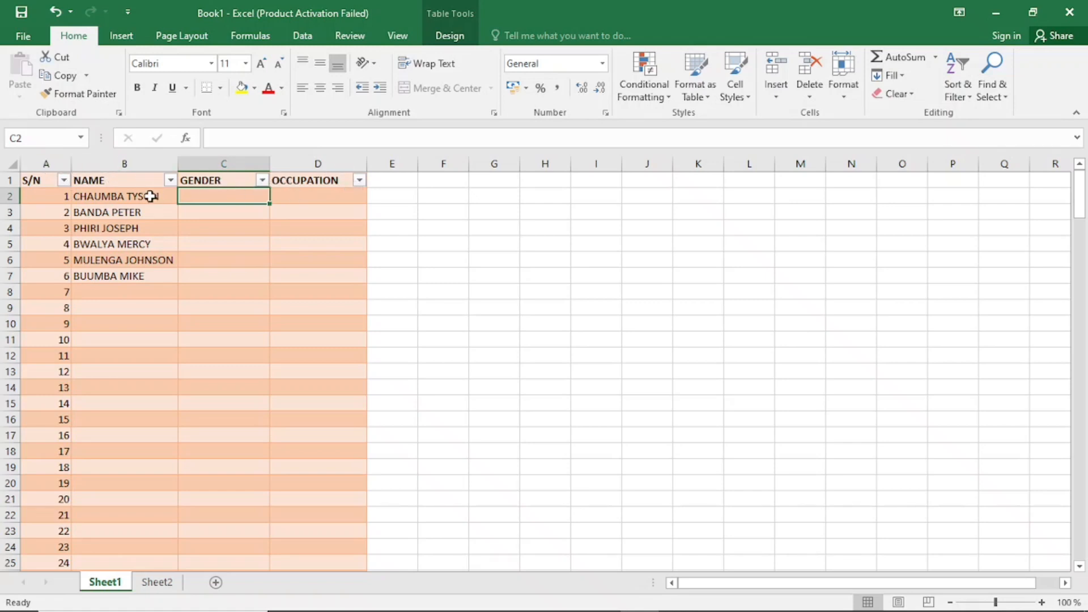
Enter MALE as the gender and TEACHER as the occupation for the person in row 2.
click(121, 194)
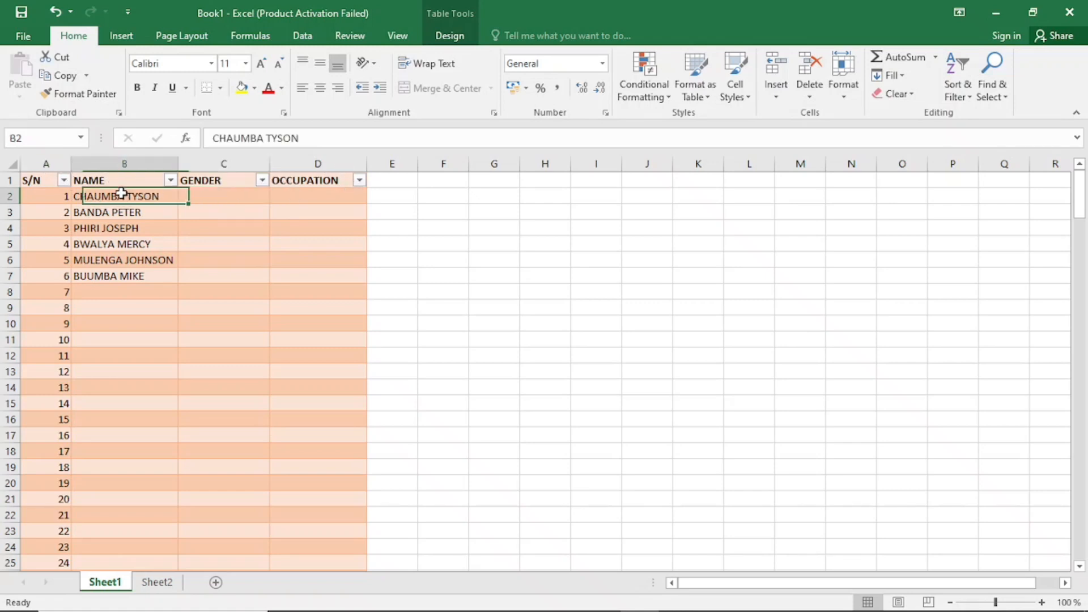
click(204, 194)
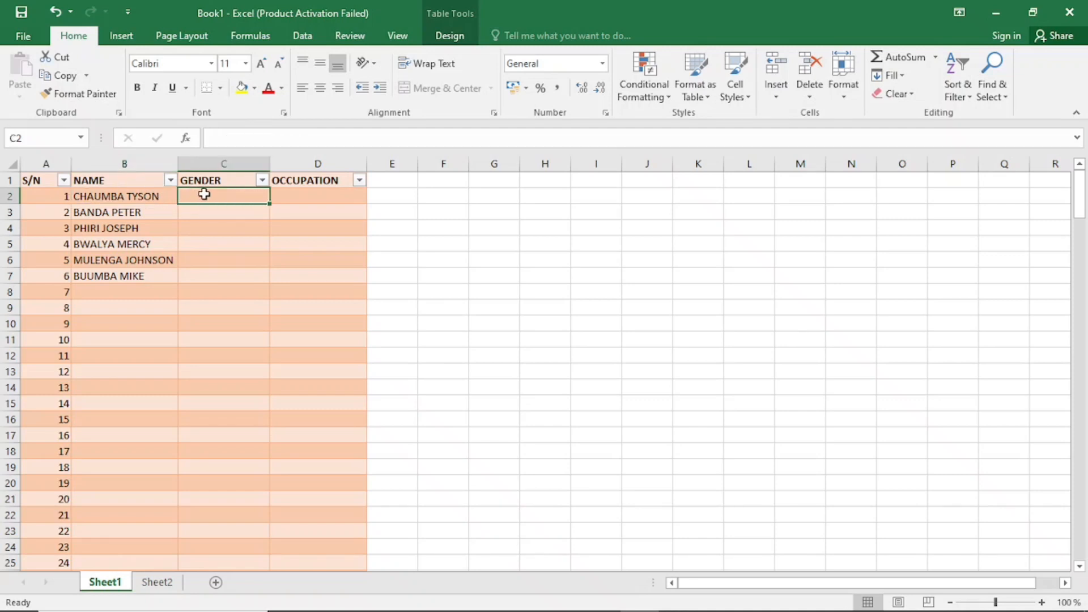
click(302, 201)
click(255, 200)
text(MALES)
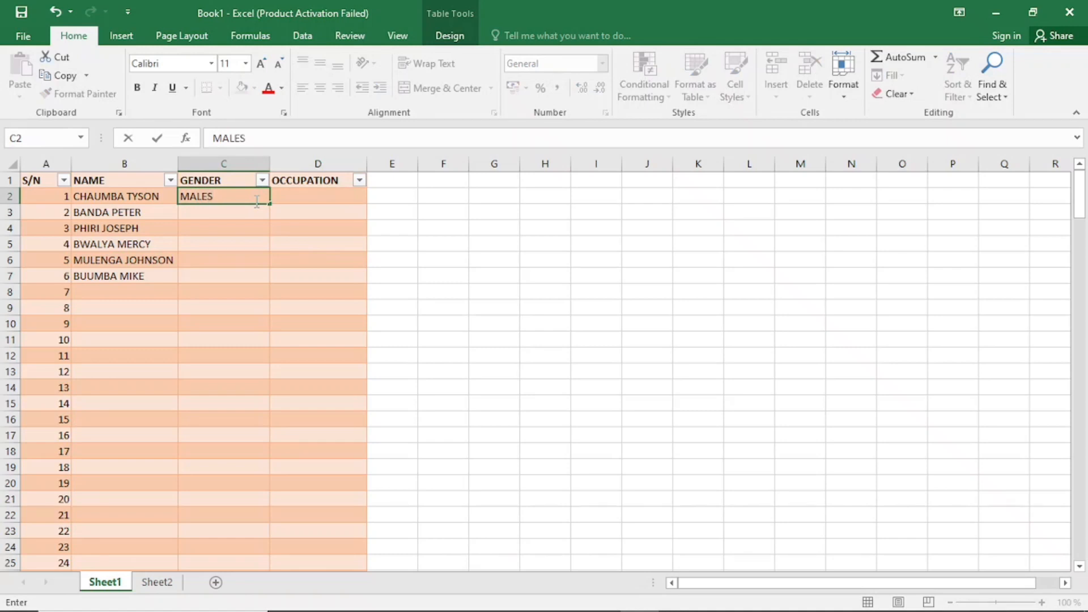
key(BackSpace)
click(297, 194)
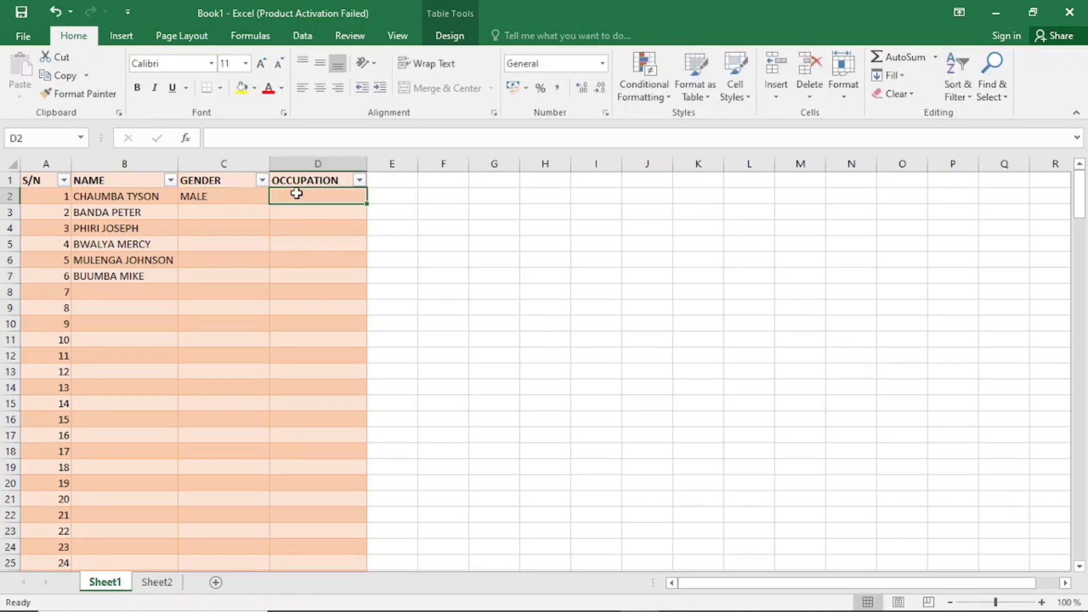
text(TEACHER)
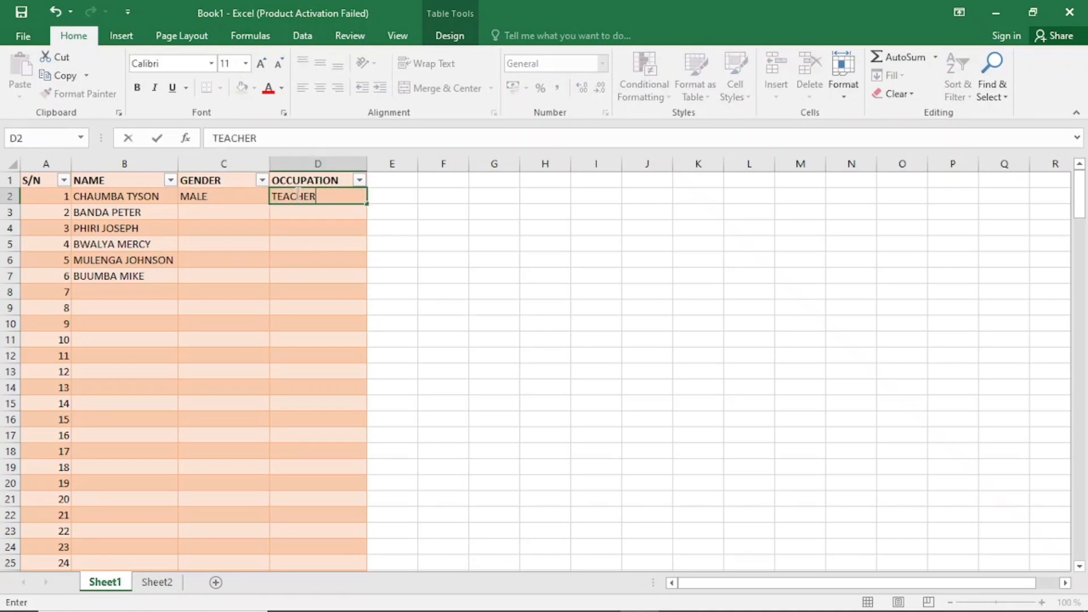
click(253, 210)
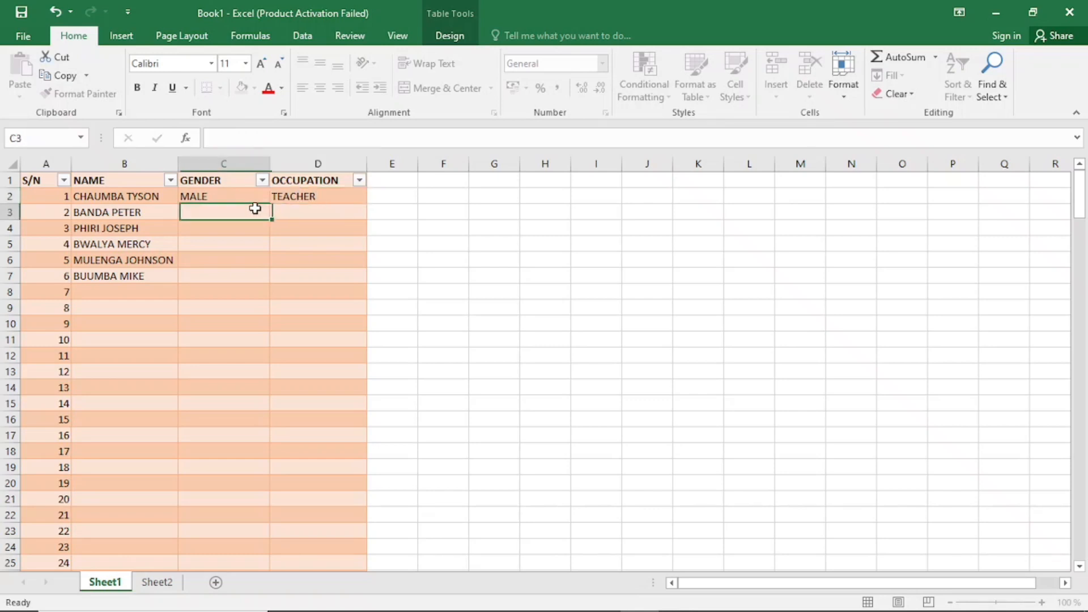
Clear the gender and occupation entries in row 2.
click(226, 194)
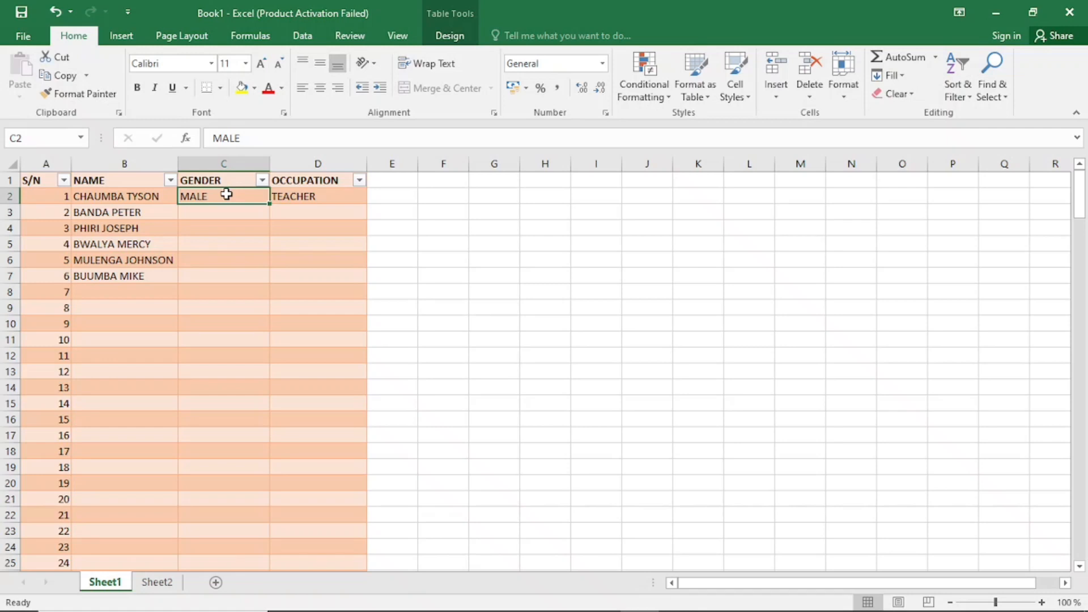
click(289, 194)
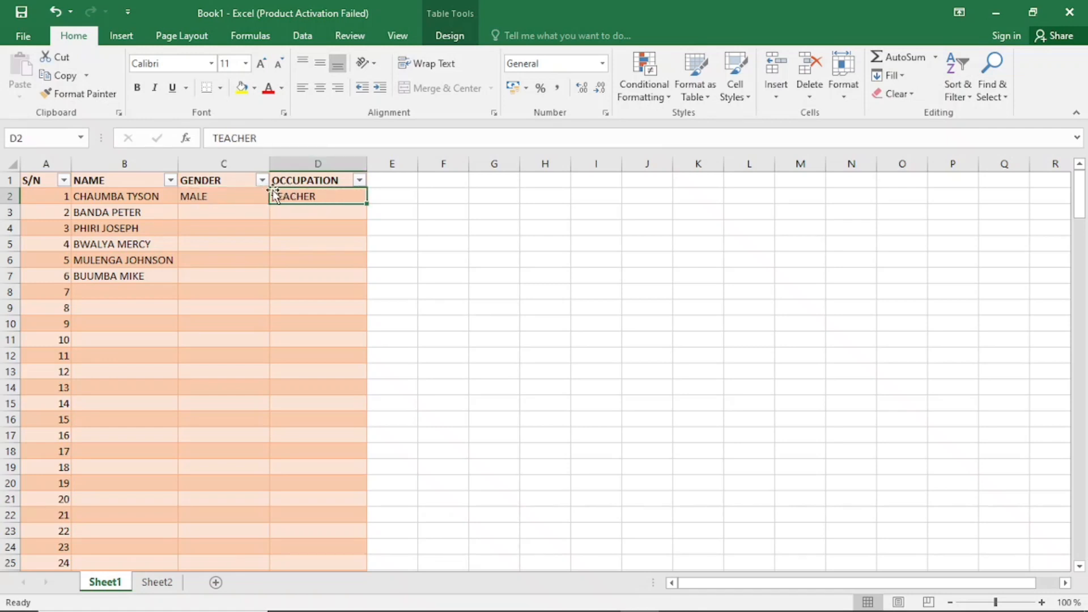
click(231, 198)
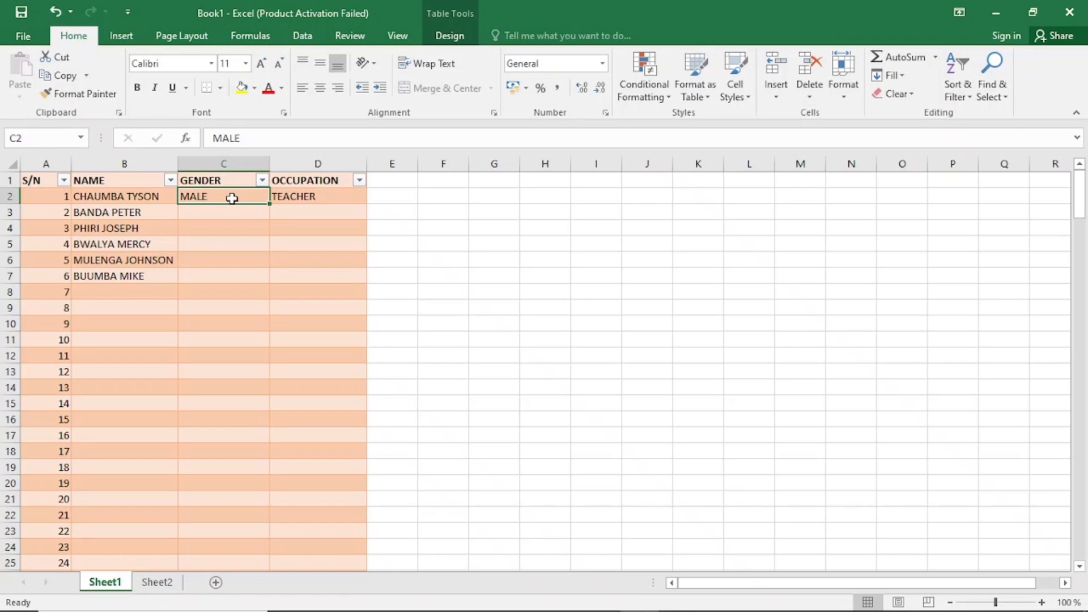
drag(238, 197, 295, 195)
key(Delete)
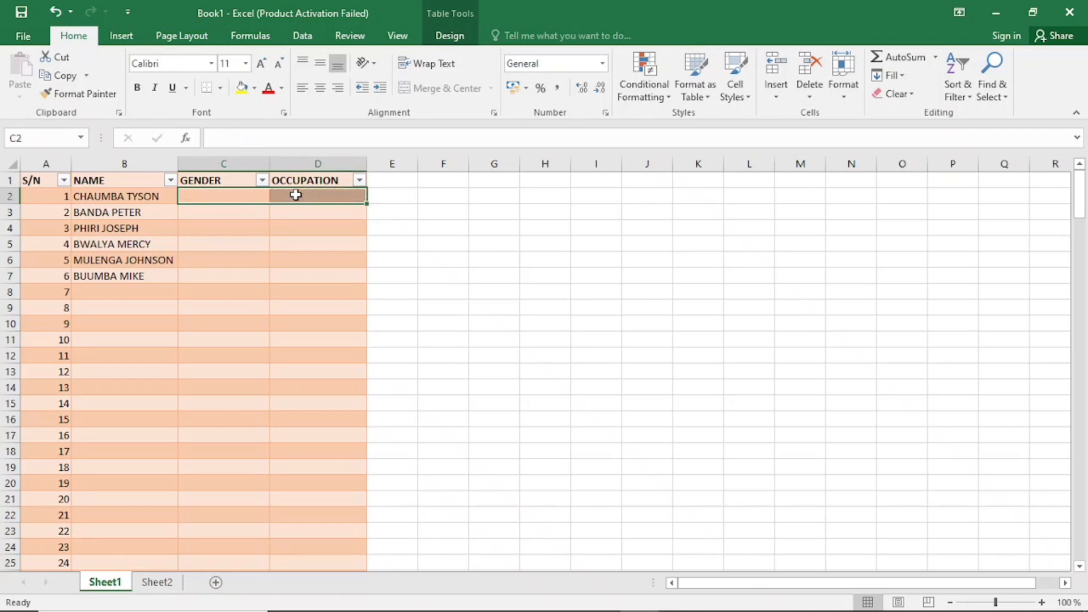
click(305, 230)
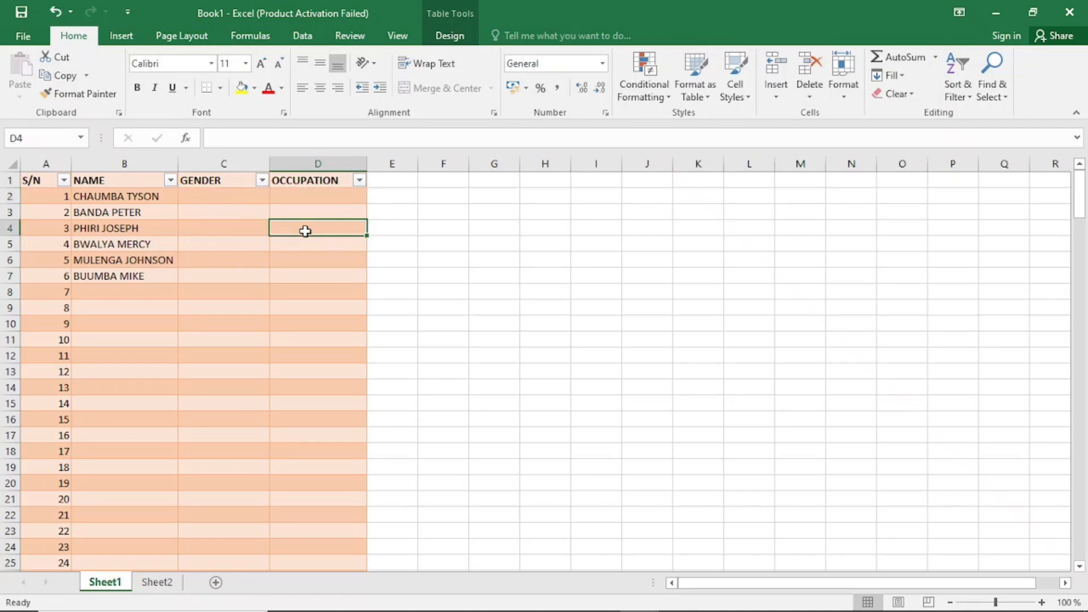
click(246, 195)
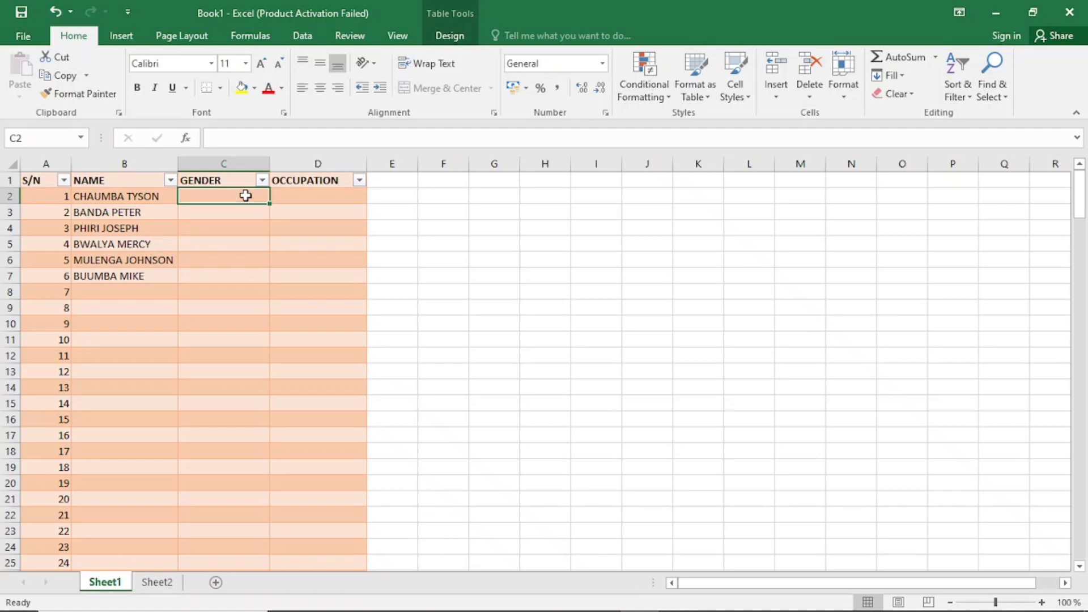
click(242, 163)
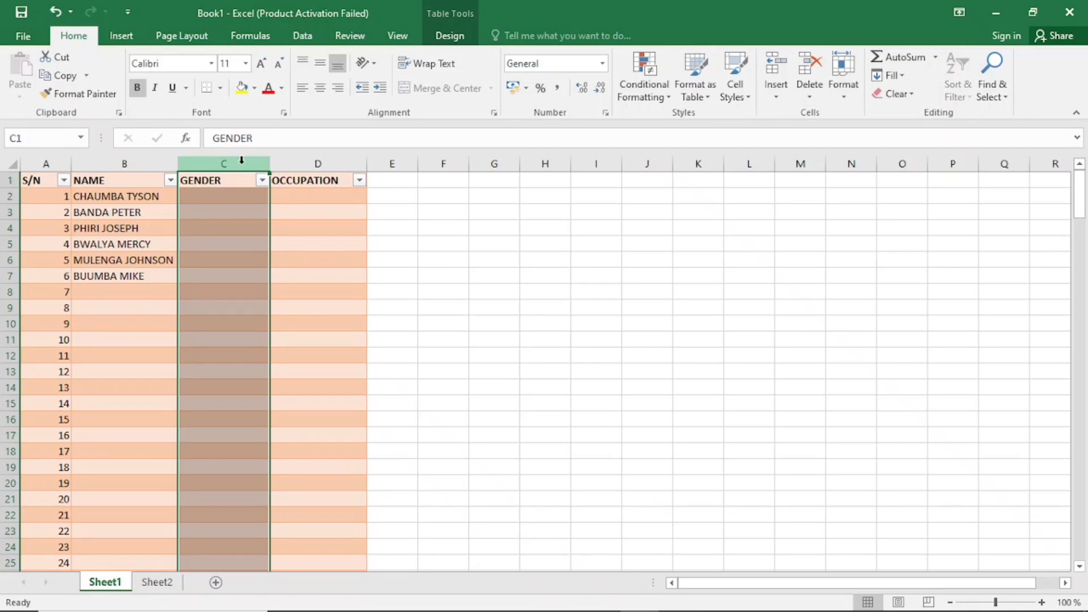
click(233, 180)
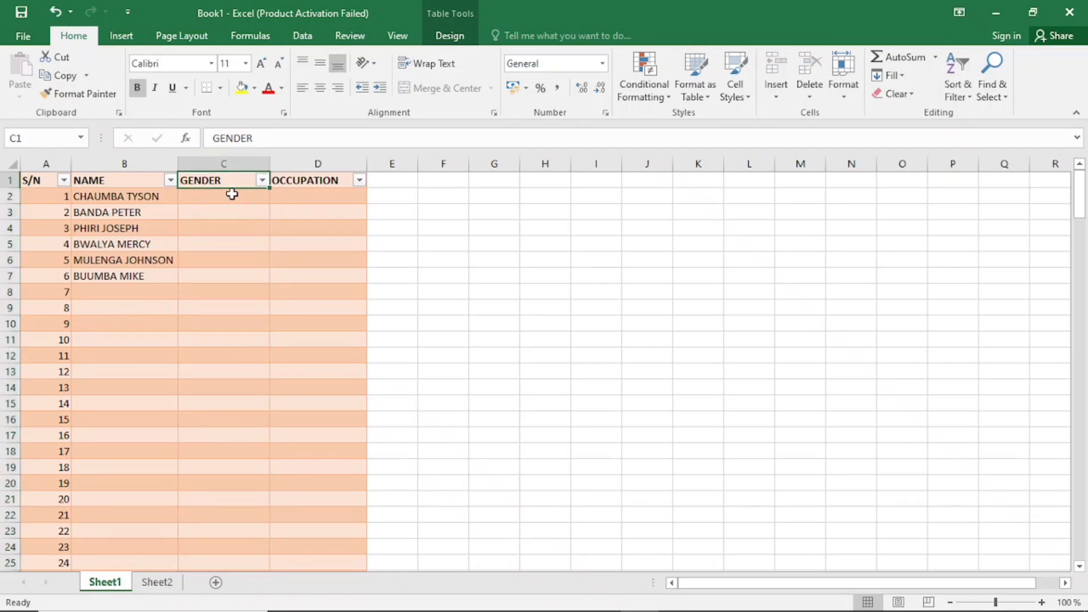
Select the cells C2 to C42 under the GENDER header.
click(231, 196)
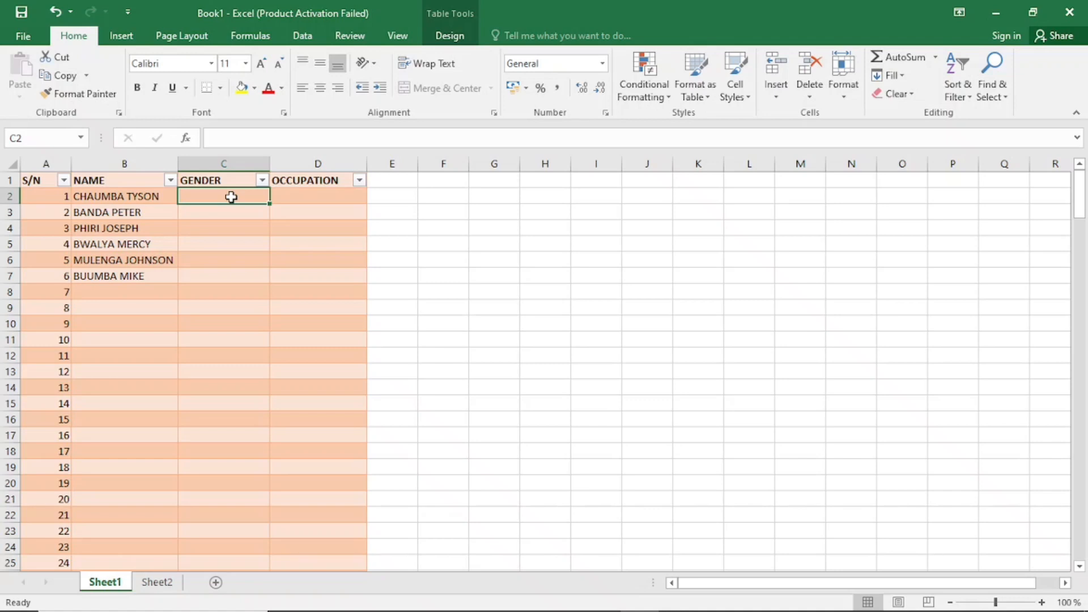
key(shift+Down)
key(shift+Down)
key(shift+Down)
key(shift+Down)
key(shift+Down)
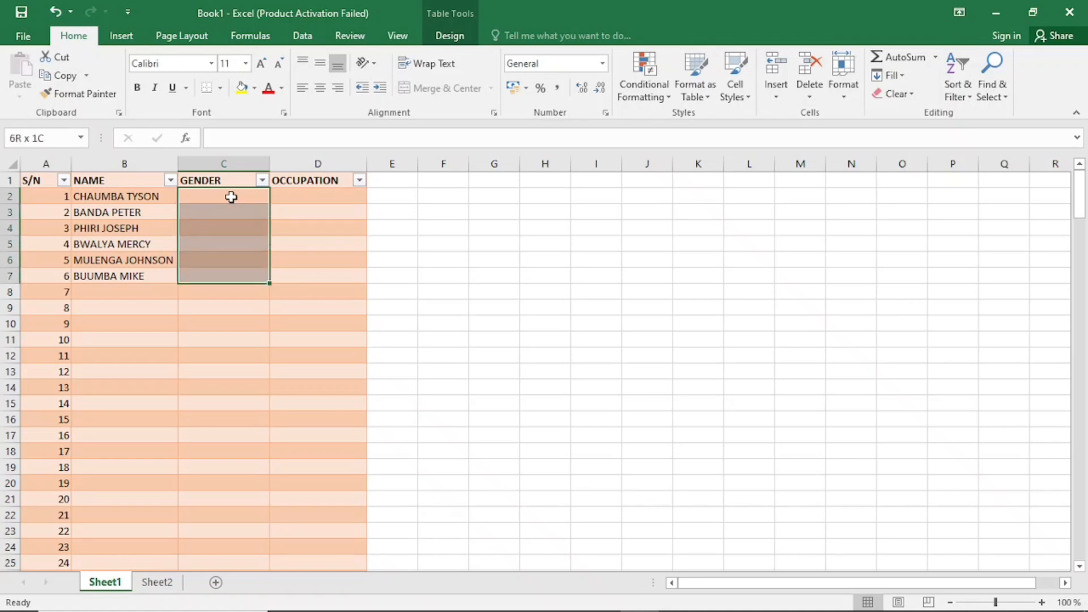
key(shift+Down)
key(shift+Down)
key(shift+Down)
key(shift+Down)
key(shift+Down)
key(shift+Down)
key(shift+Down)
key(shift+Down)
key(shift+Down)
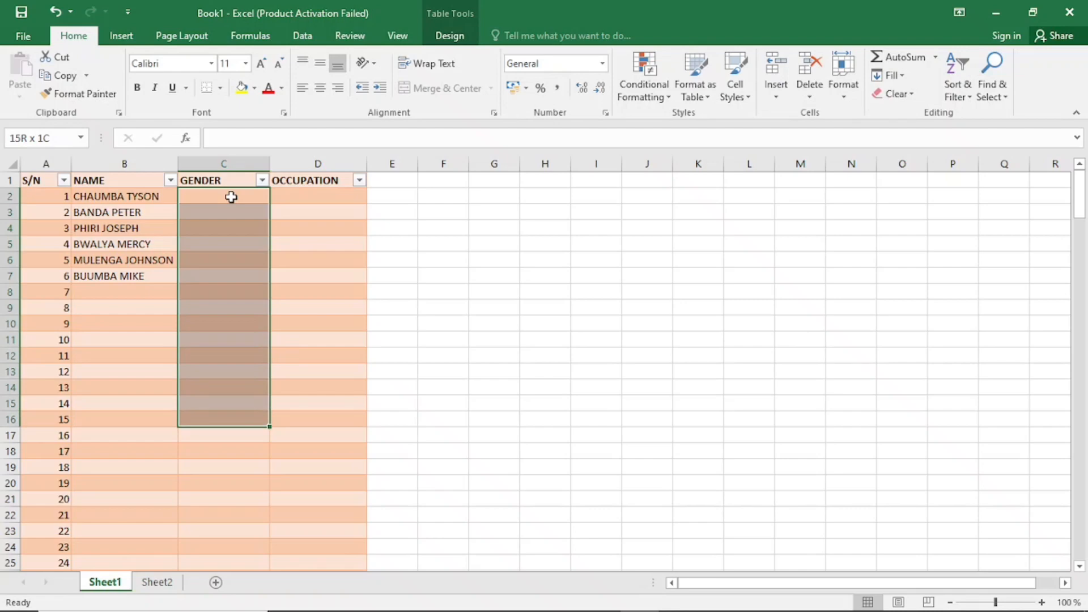
key(shift+Down)
key(shift+Down)
key(shift+Down)
key(shift+Down)
key(shift+Down)
key(shift+Down)
key(shift+Down)
key(shift+Down)
key(shift+Down)
key(shift+Down)
key(shift+Down)
key(shift+Down)
key(shift+Down)
key(shift+Down)
key(shift+Down)
key(shift+Down)
key(shift+Down)
key(shift+Down)
key(shift+Down)
key(shift+Down)
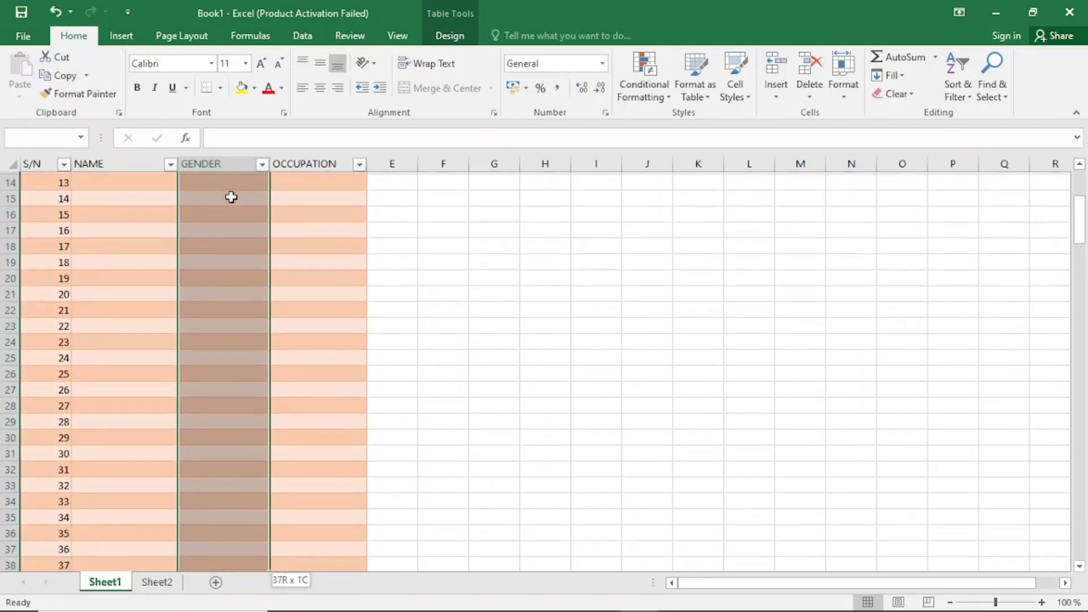
key(shift+Down)
key(shift+Down)
key(shift+Down)
key(shift+Down)
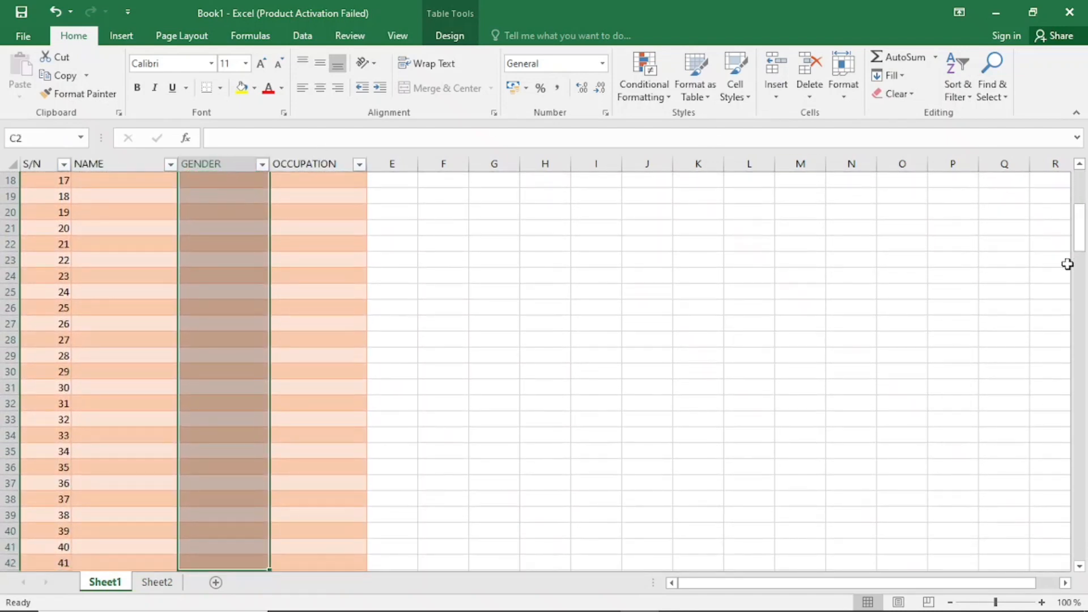
drag(1079, 233, 1083, 174)
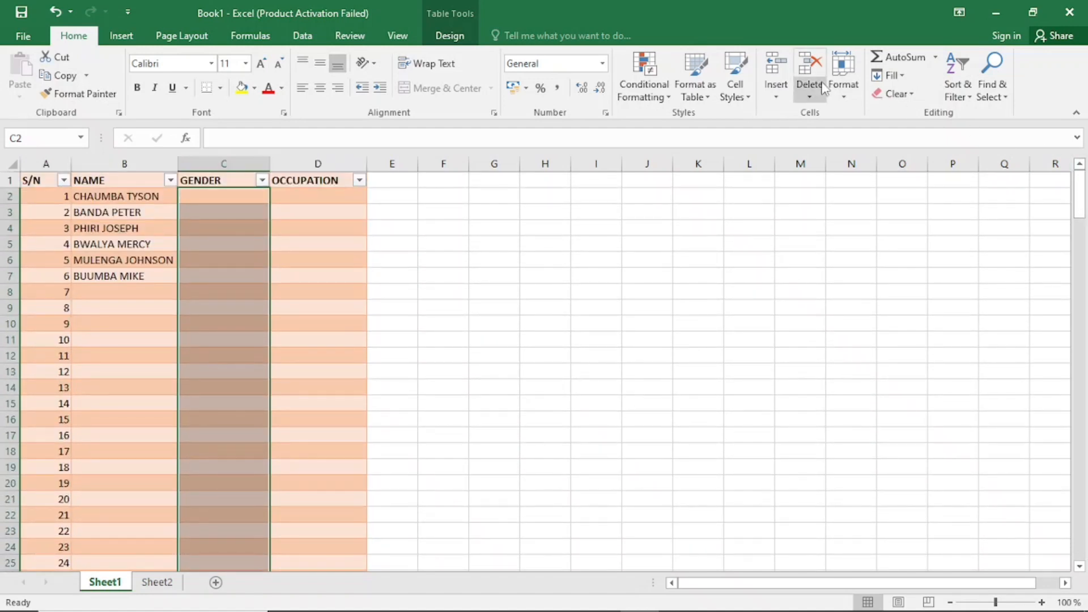
Start a data validation rule for the selected GENDER cells that allows a List.
click(304, 37)
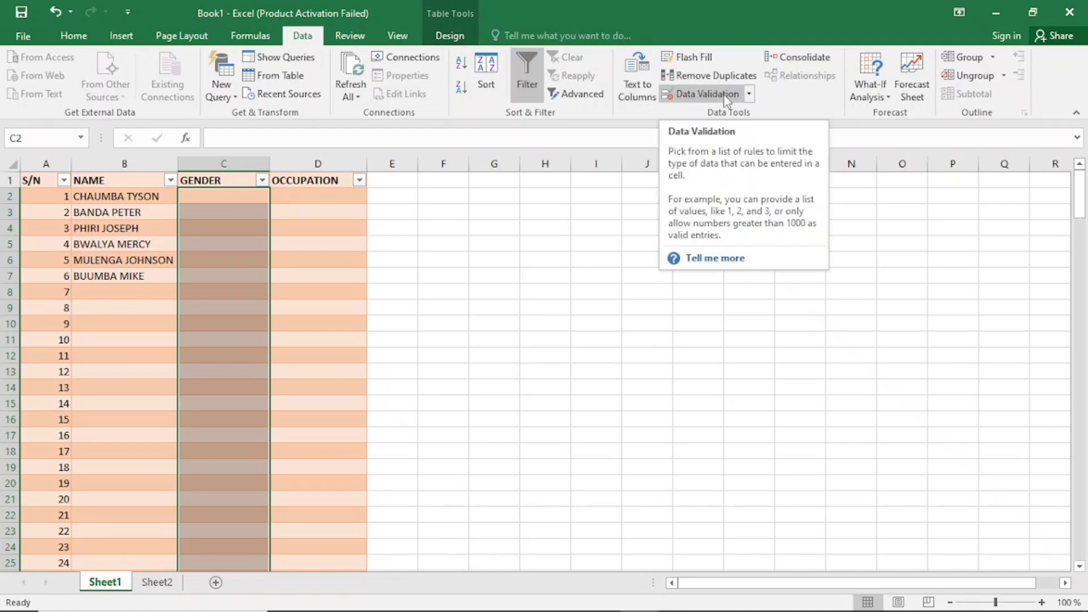
click(749, 95)
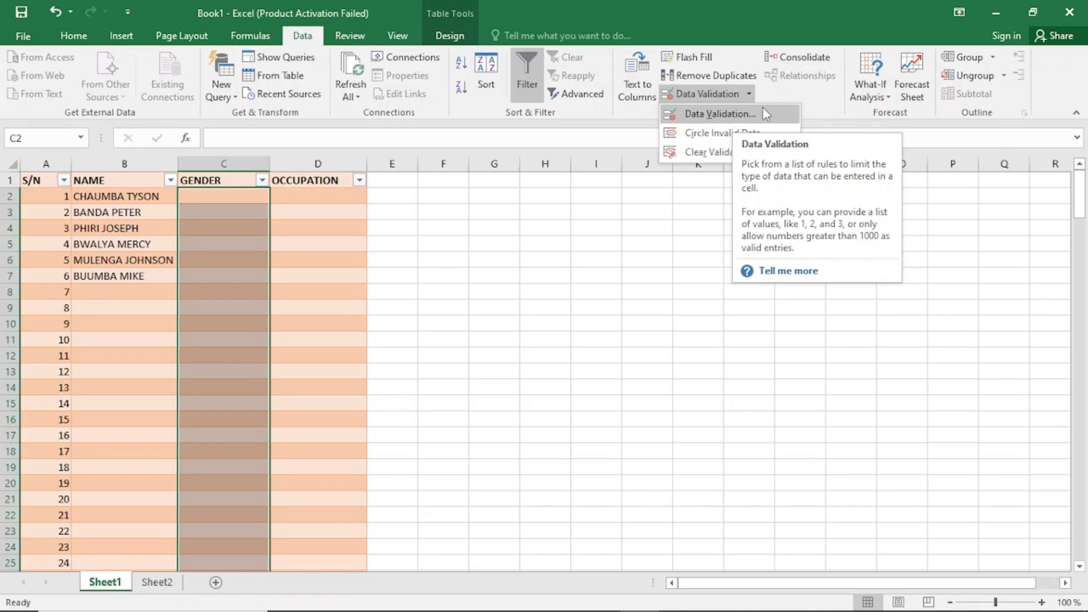
click(707, 116)
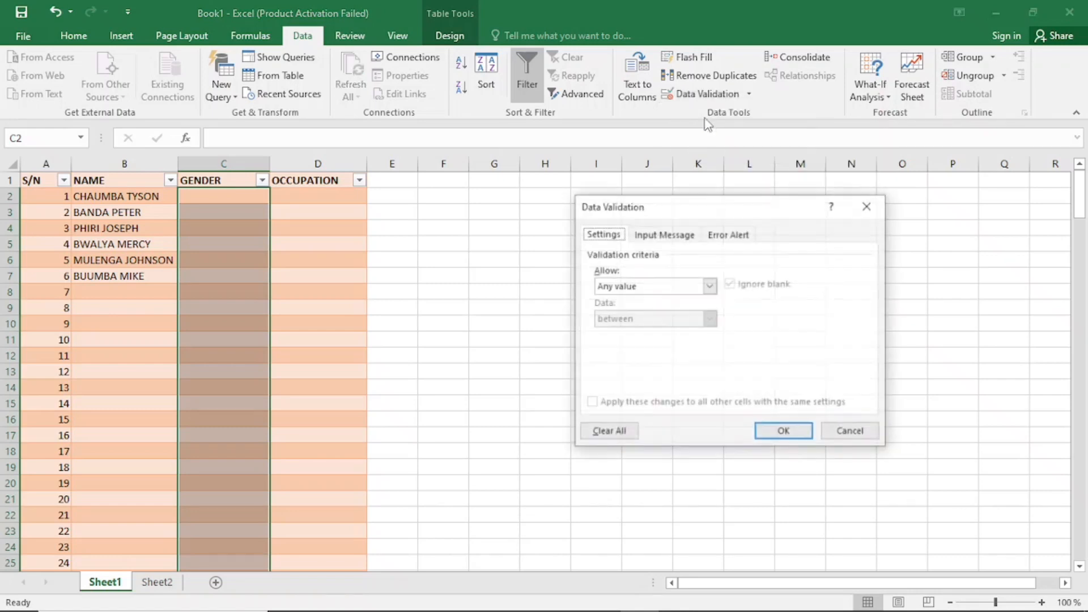
drag(702, 209, 756, 235)
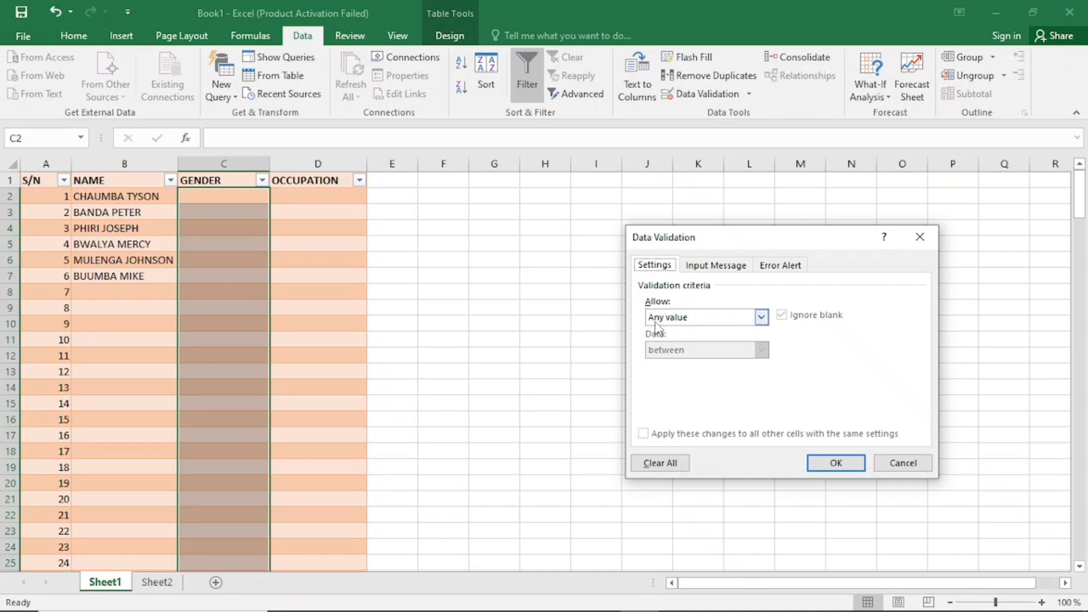
click(762, 318)
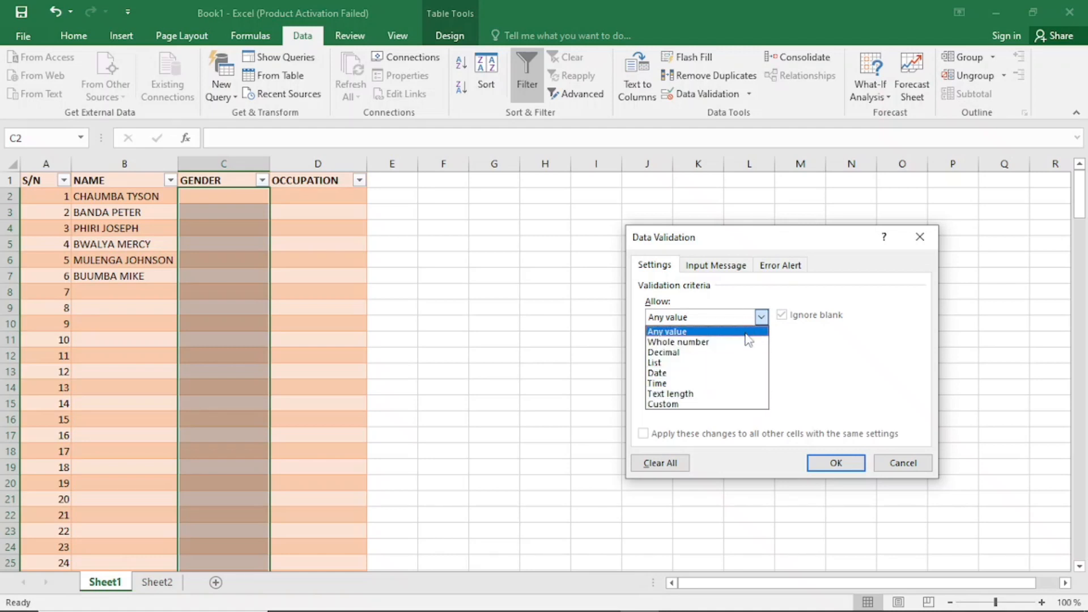
click(695, 366)
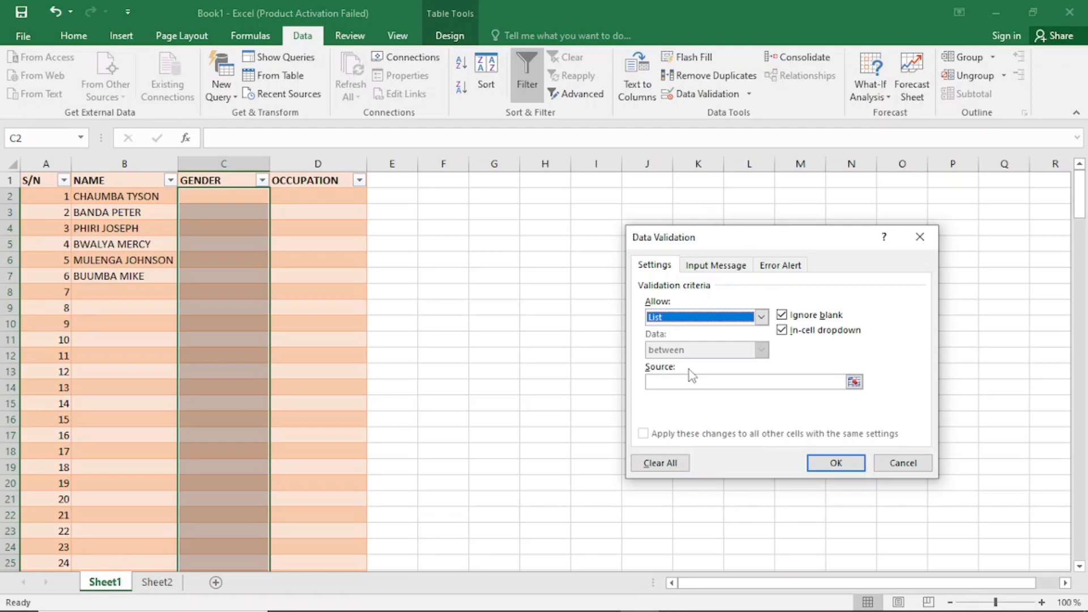
Set the validation list's source to cells B1:B2 on Sheet2, containing MALE and FEMALE, and apply the rule.
click(679, 383)
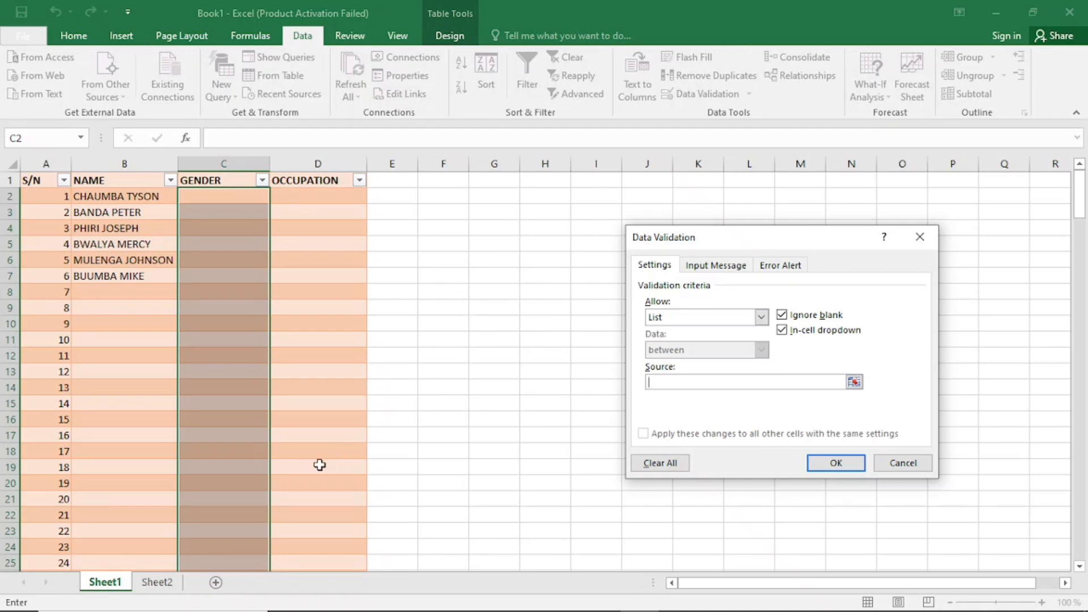
click(161, 583)
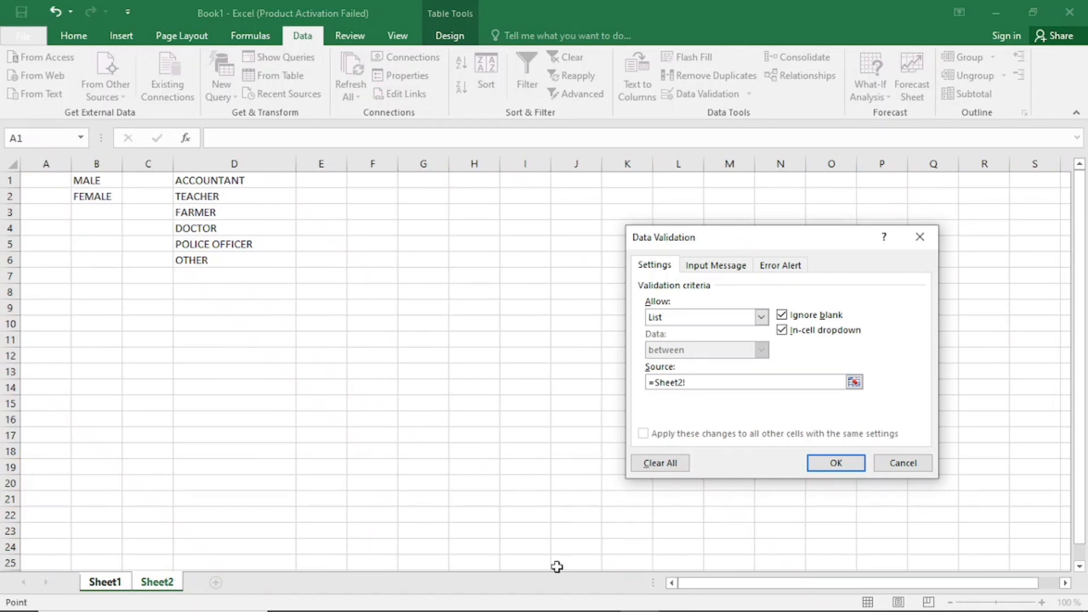
key(BackSpace)
key(BackSpace)
key(BackSpace)
drag(99, 179, 99, 196)
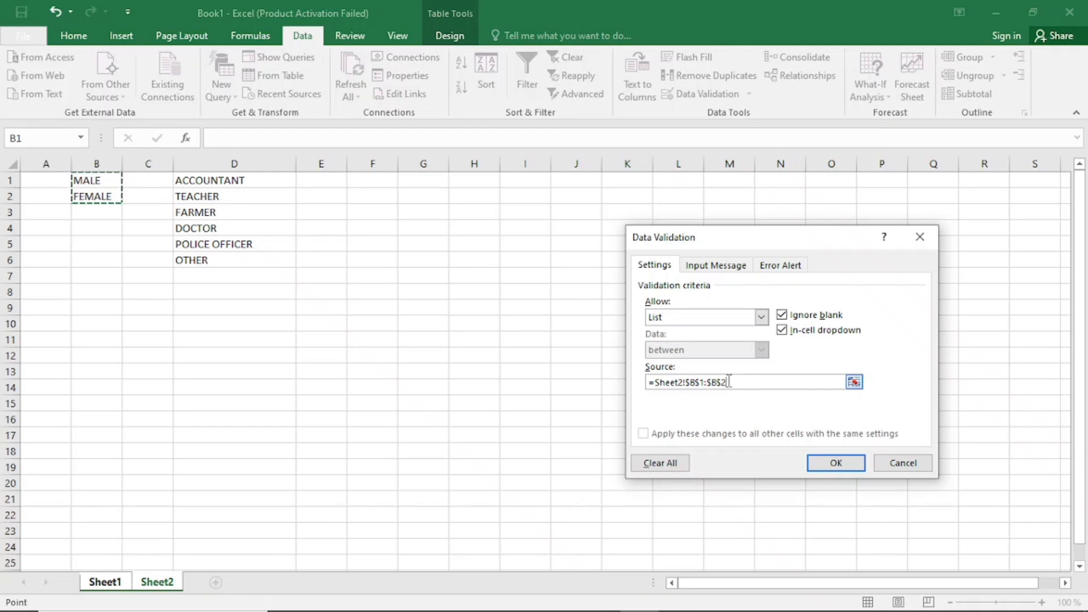
click(836, 463)
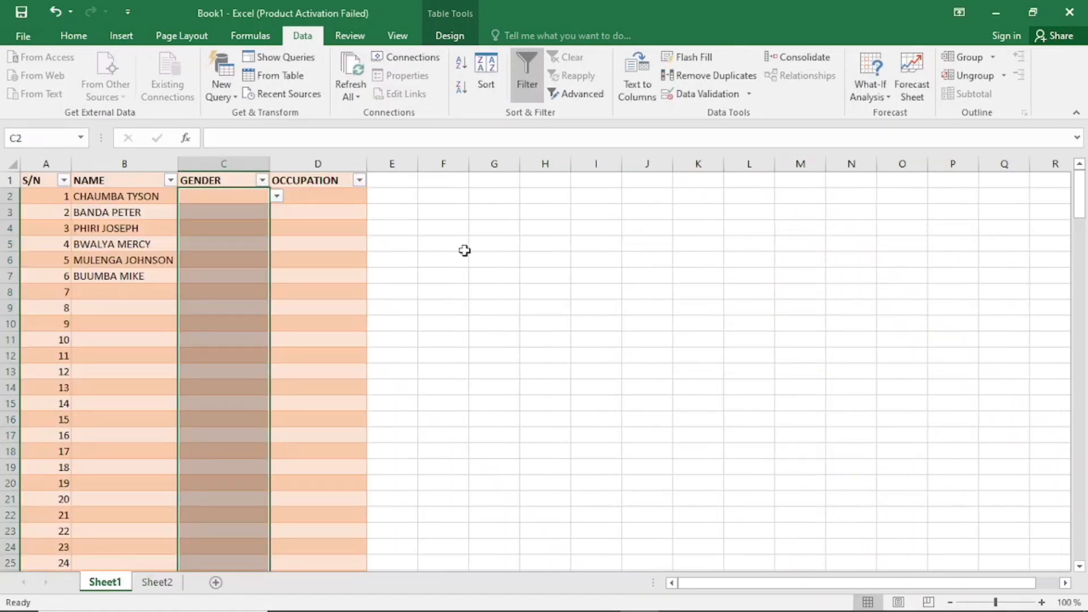
Choose MALE from the in-cell list for the GENDER cells C2 and C3.
click(230, 196)
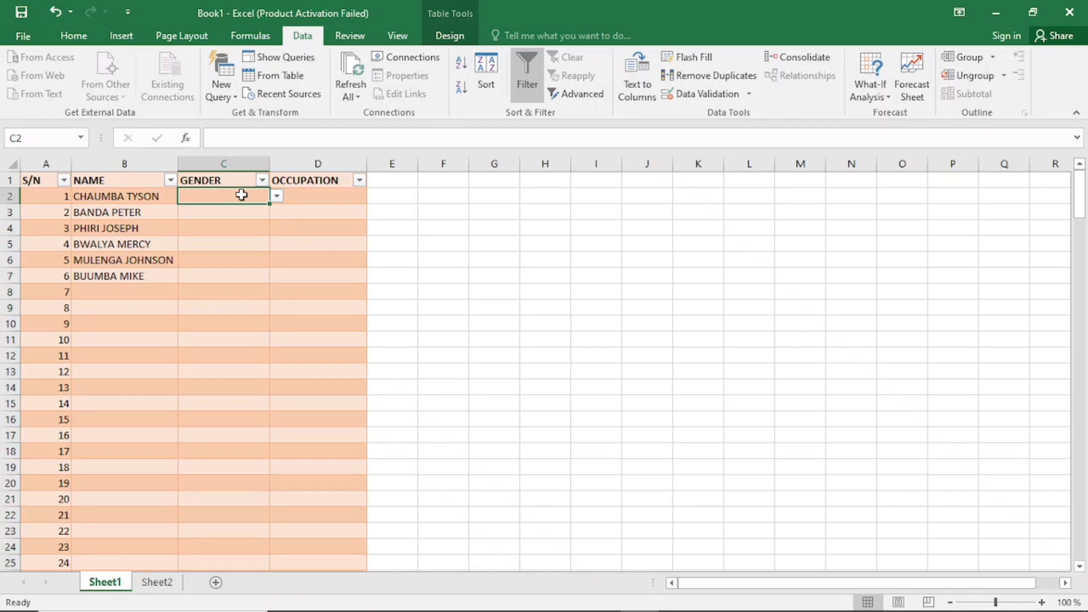
click(276, 200)
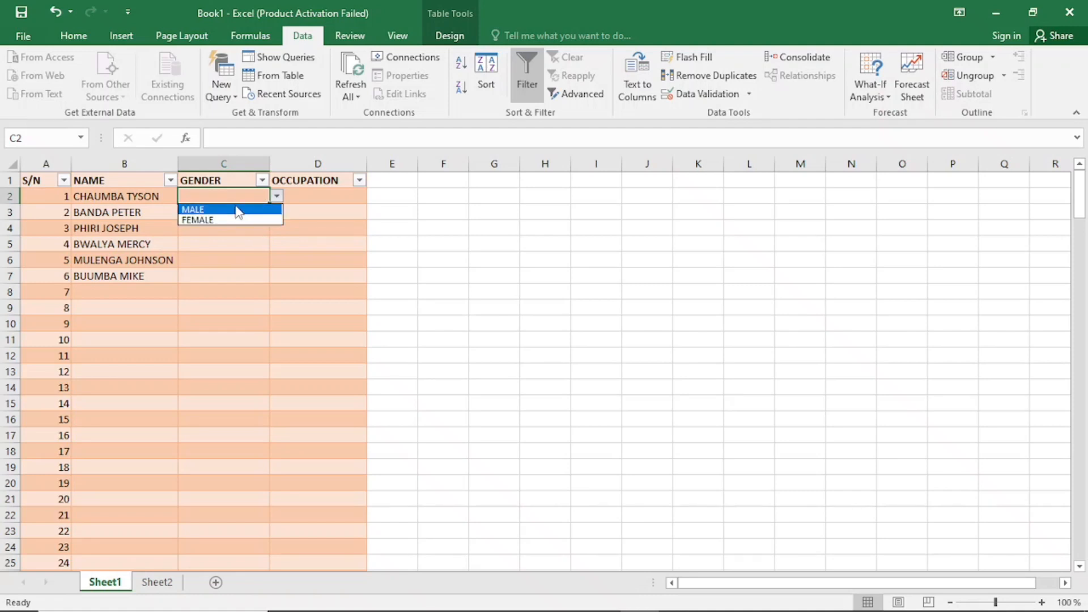
click(238, 211)
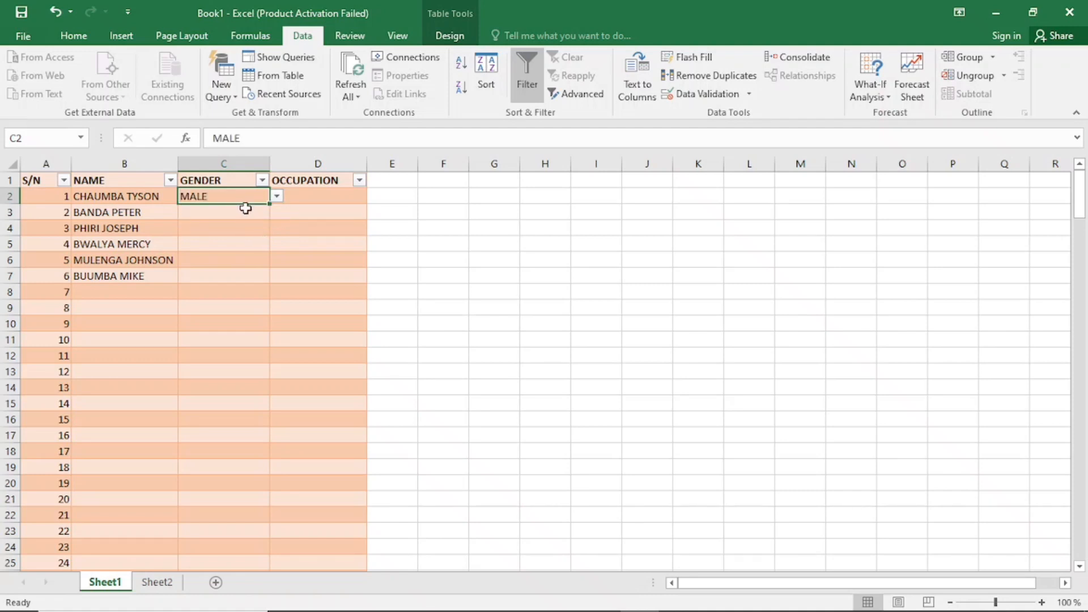
click(247, 212)
click(277, 213)
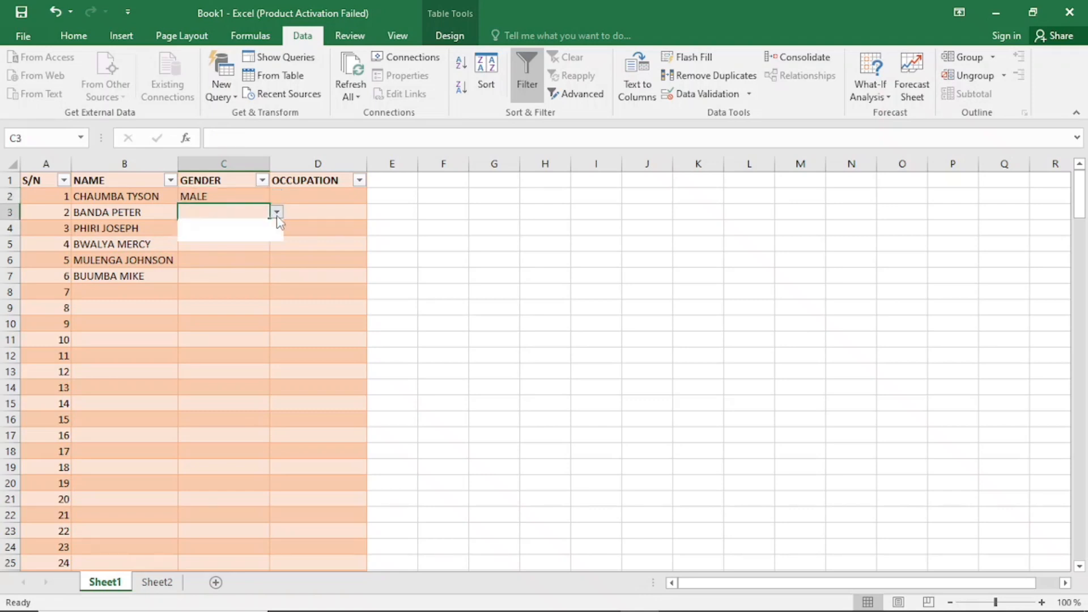
click(257, 223)
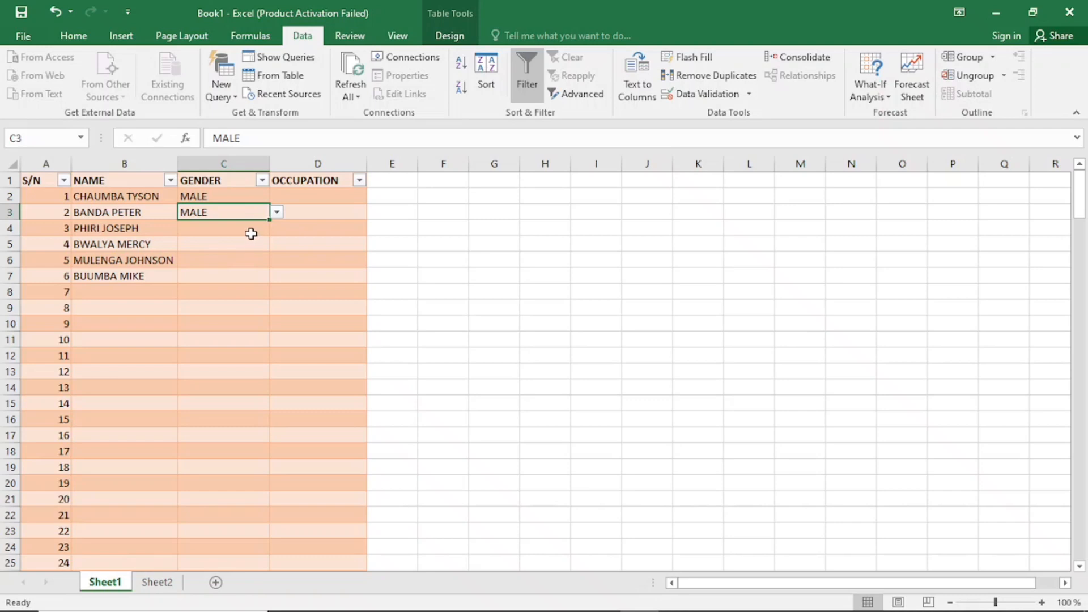
Choose MALE from the in-cell list for GENDER cell C4 and FEMALE for C5.
click(251, 229)
click(276, 228)
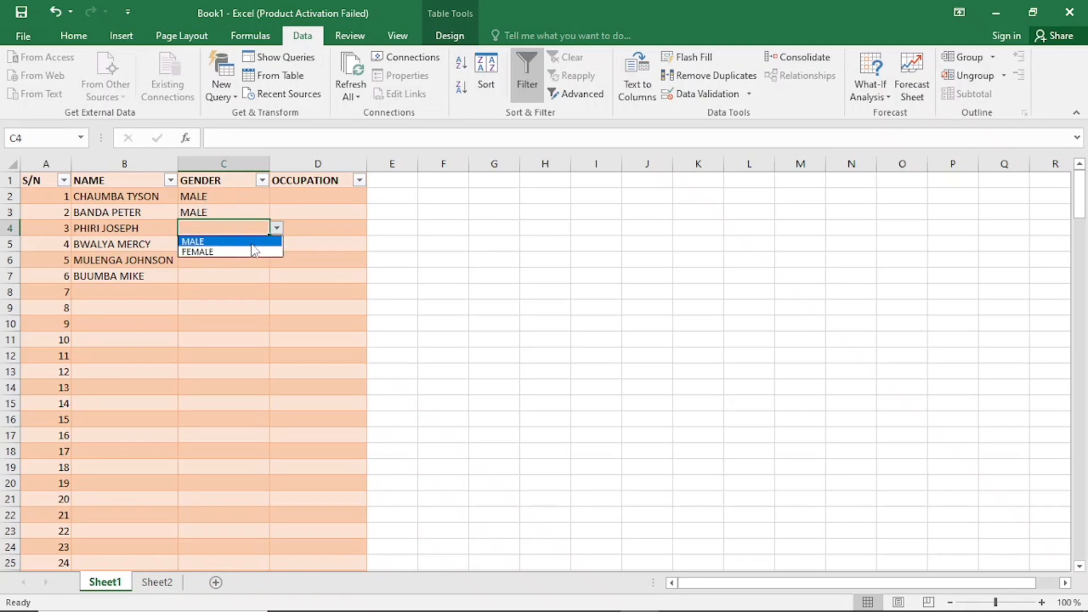
click(249, 241)
click(241, 244)
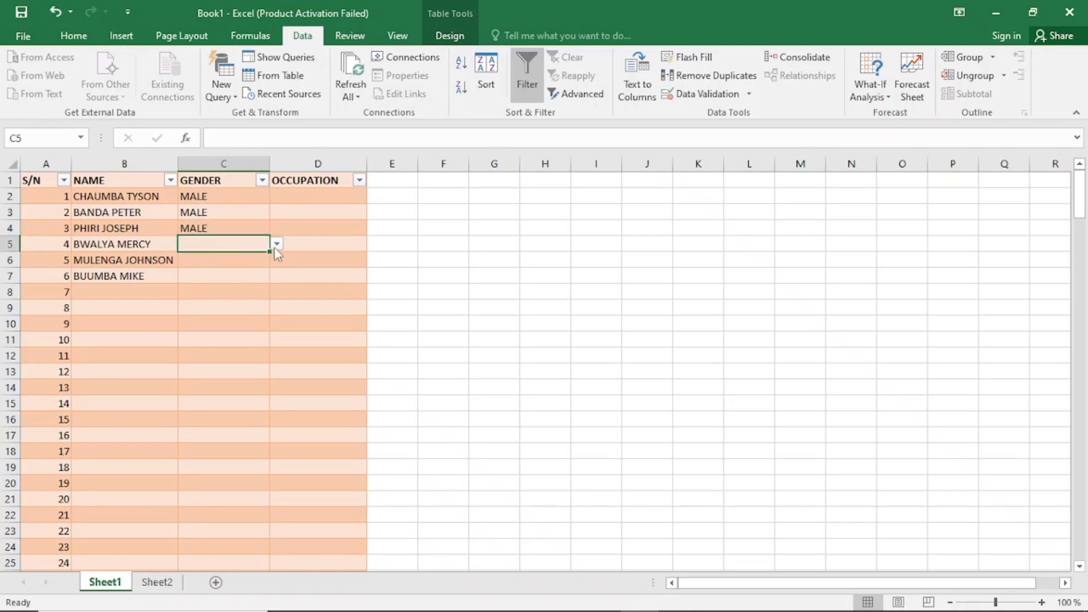
click(275, 248)
click(250, 265)
Choose MALE from the in-cell list for the GENDER cells C6 and C7.
click(245, 261)
click(277, 260)
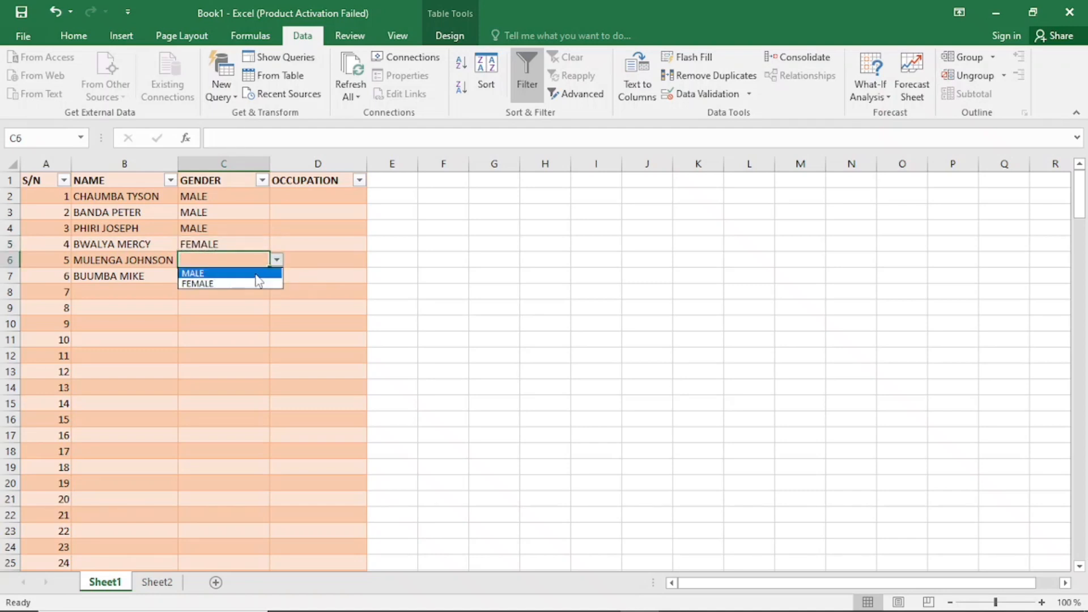
click(248, 275)
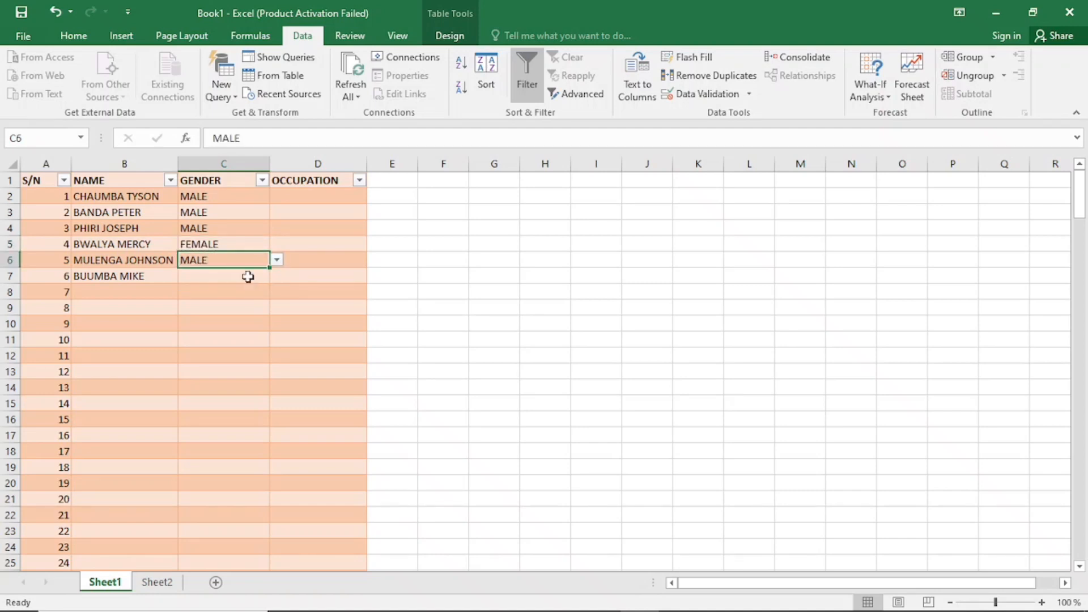
click(249, 276)
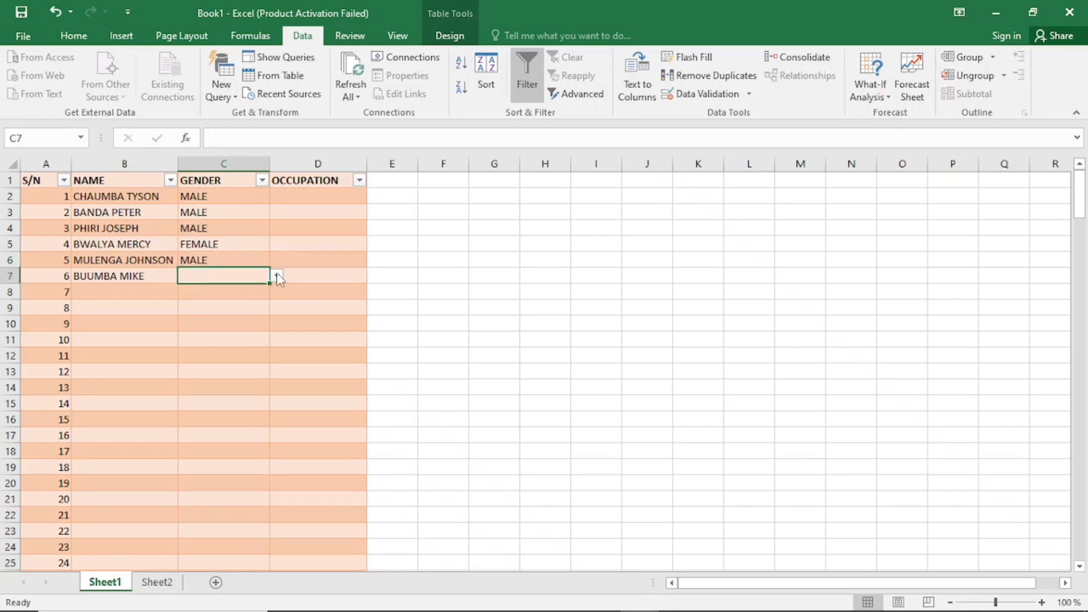
click(277, 275)
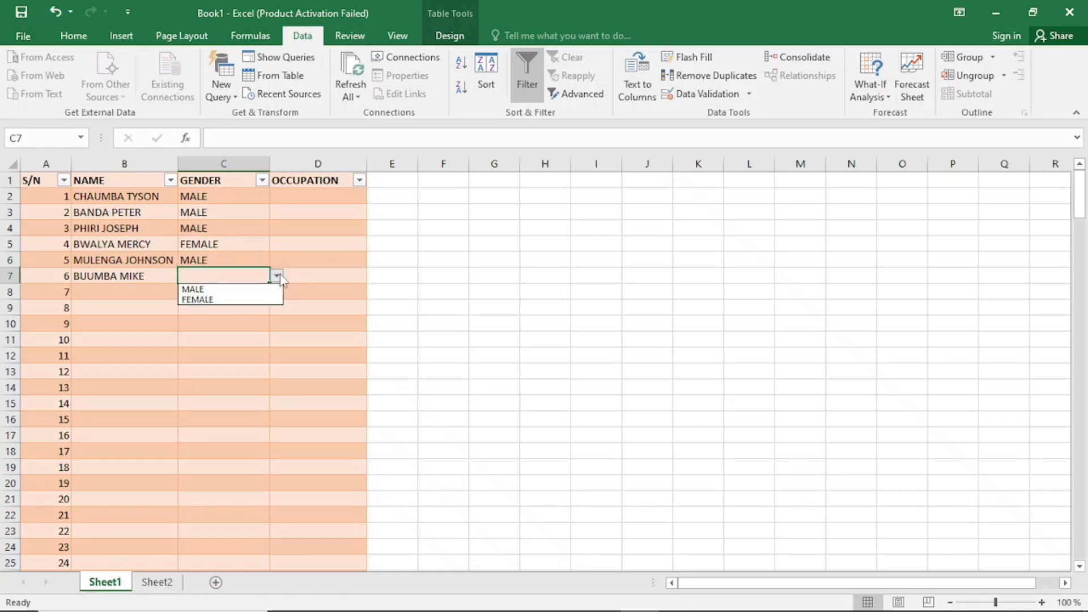
click(241, 289)
Select the cells D2 to D33 under the OCCUPATION header.
click(302, 207)
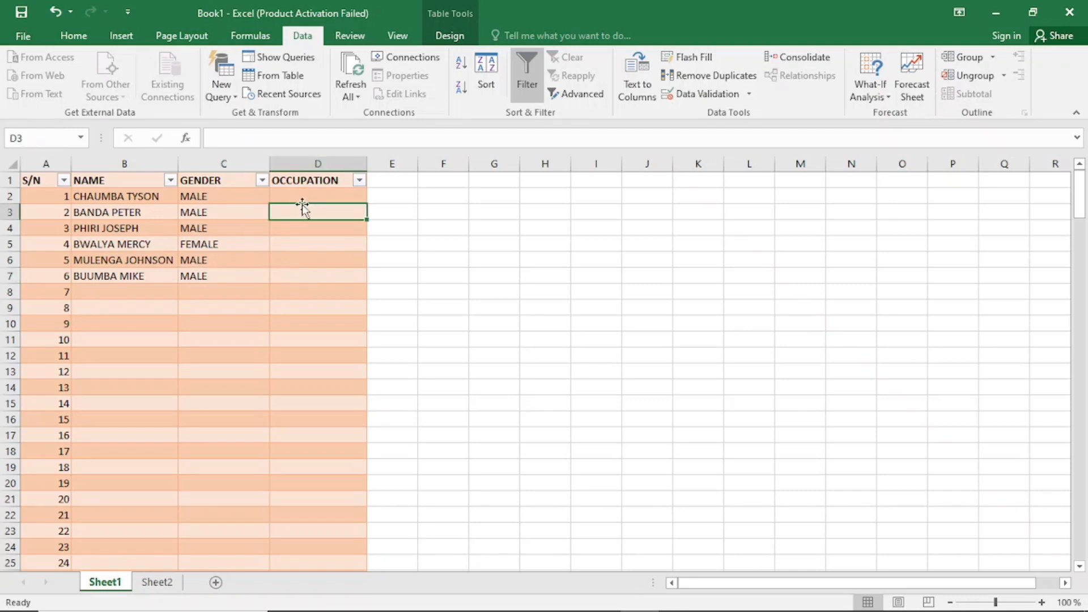
click(215, 198)
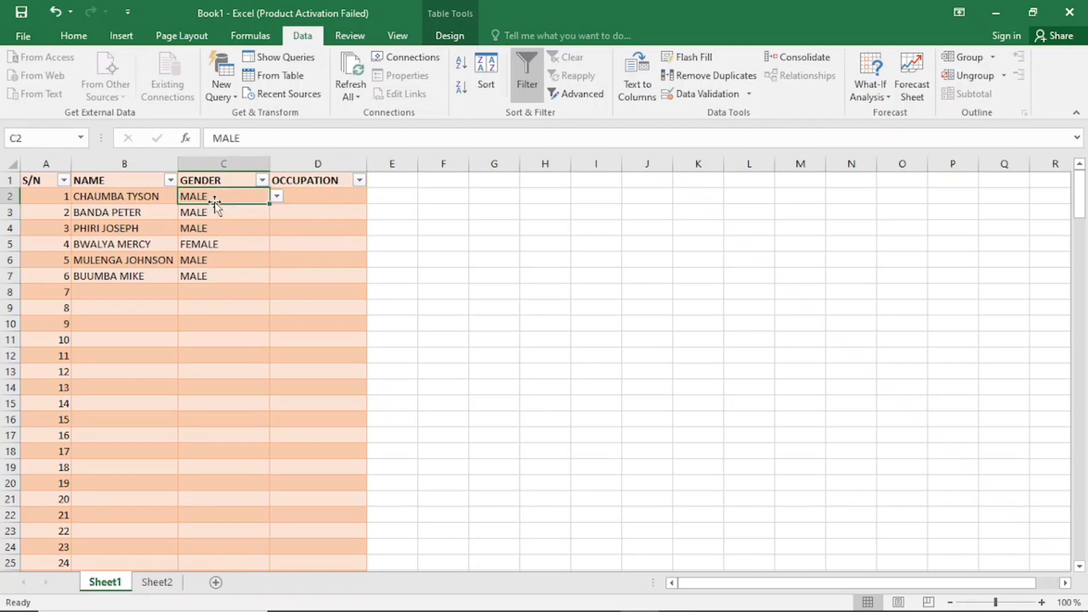
click(326, 197)
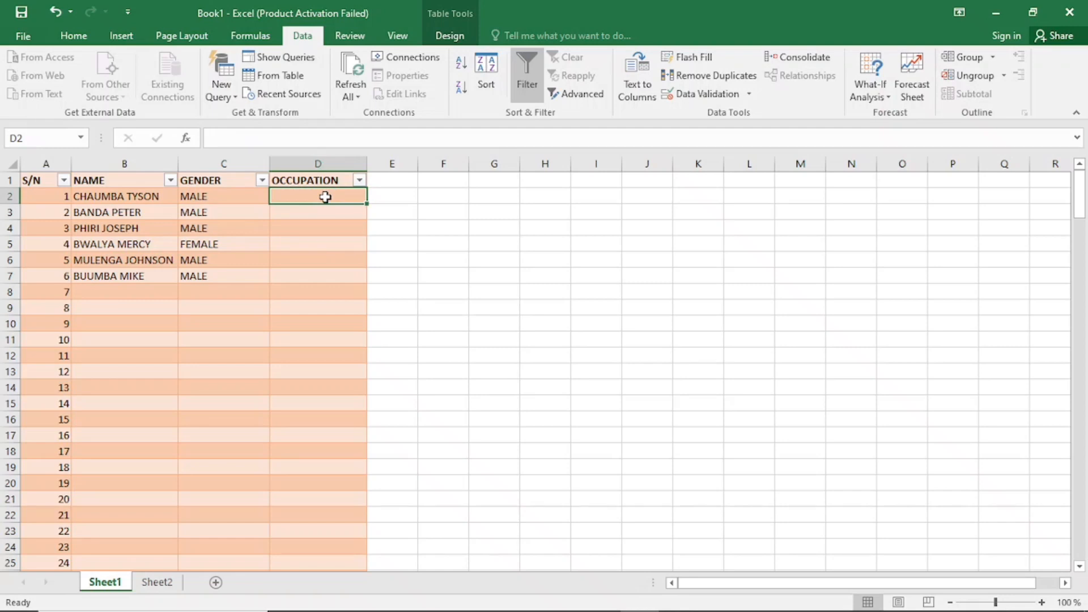
key(shift+Down)
key(shift+Down)
key(shift+Down)
key(shift+Down)
key(shift+Down)
key(shift+Down)
key(shift+Down)
key(shift+Down)
key(shift+Down)
key(shift+Down)
key(shift+Down)
key(shift+Down)
key(shift+Down)
key(shift+Down)
key(shift+Down)
key(shift+Down)
key(shift+Down)
key(shift+Down)
key(shift+Down)
key(shift+Down)
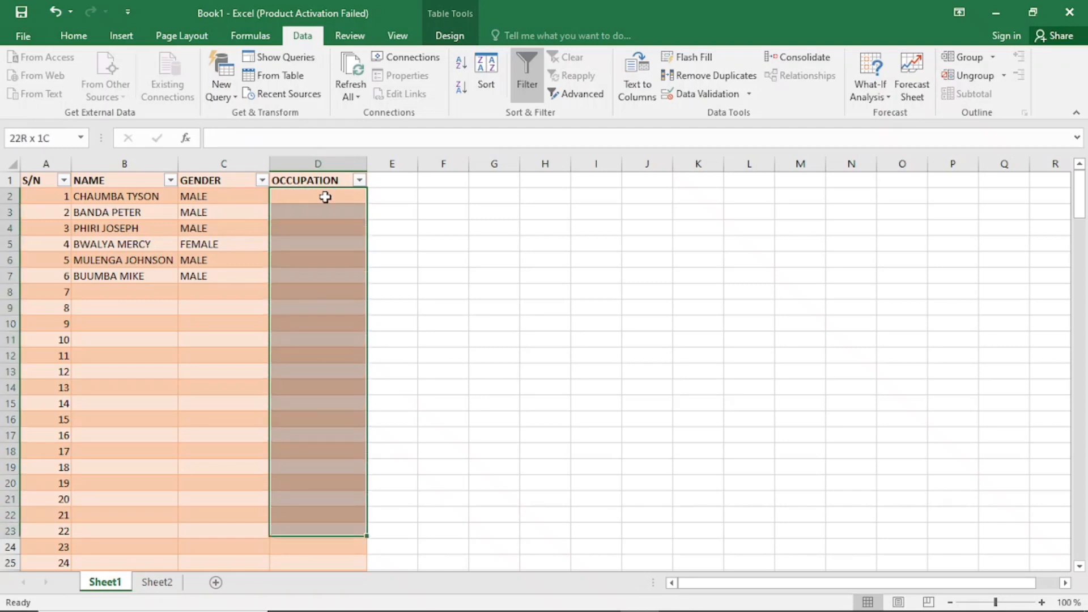
key(shift+Down)
key(shift+Down)
key(shift+Down)
key(shift+Down)
key(shift+Down)
key(shift+Down)
key(shift+Down)
key(shift+Down)
key(shift+Down)
key(shift+Down)
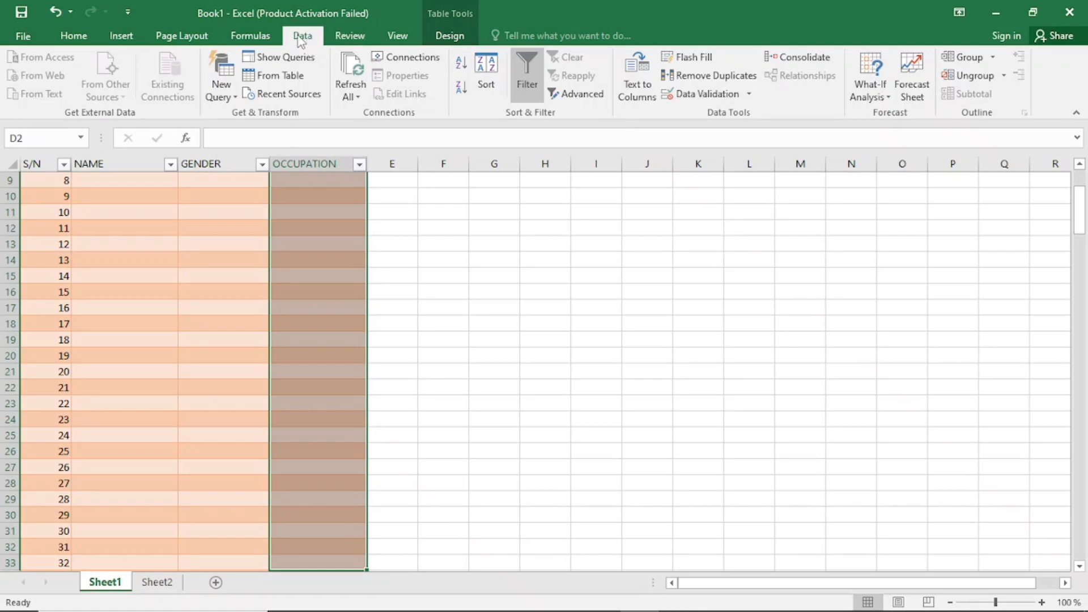
Start a data validation rule for the selected OCCUPATION cells that allows a List.
click(748, 98)
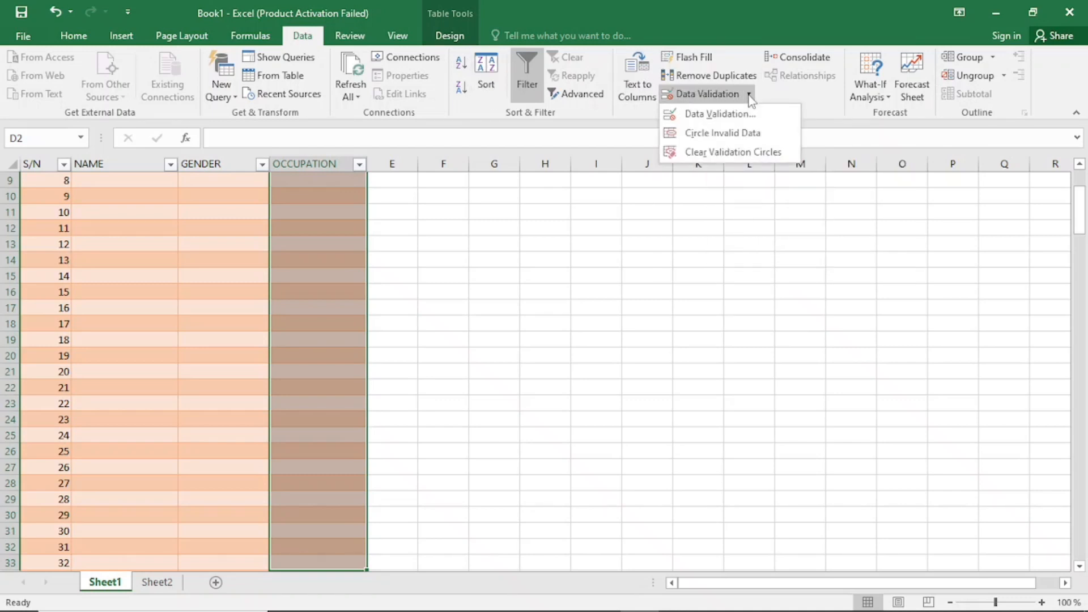
click(721, 115)
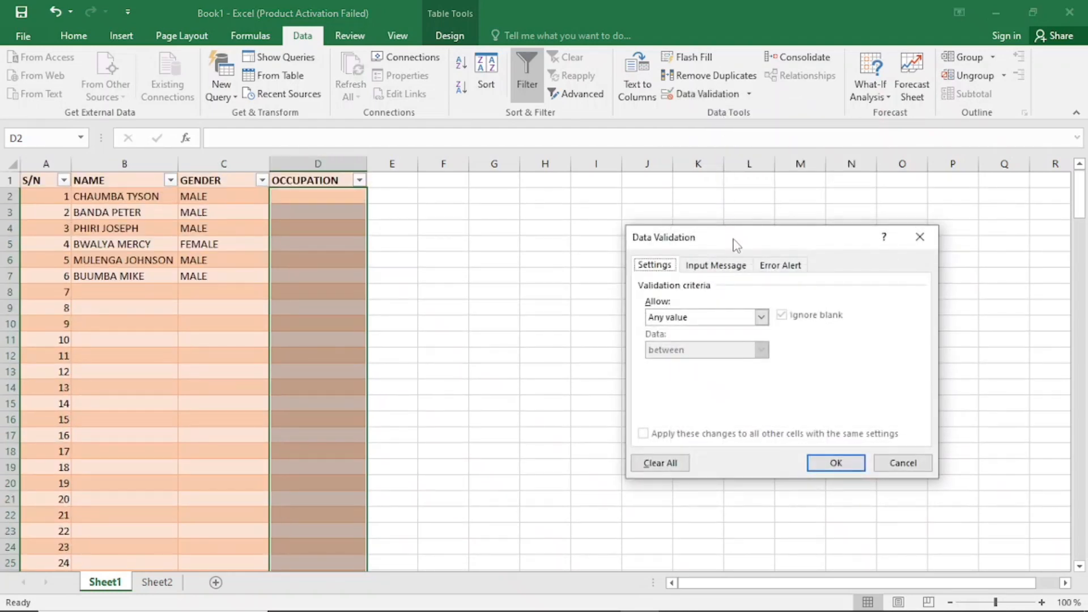
drag(737, 245, 684, 229)
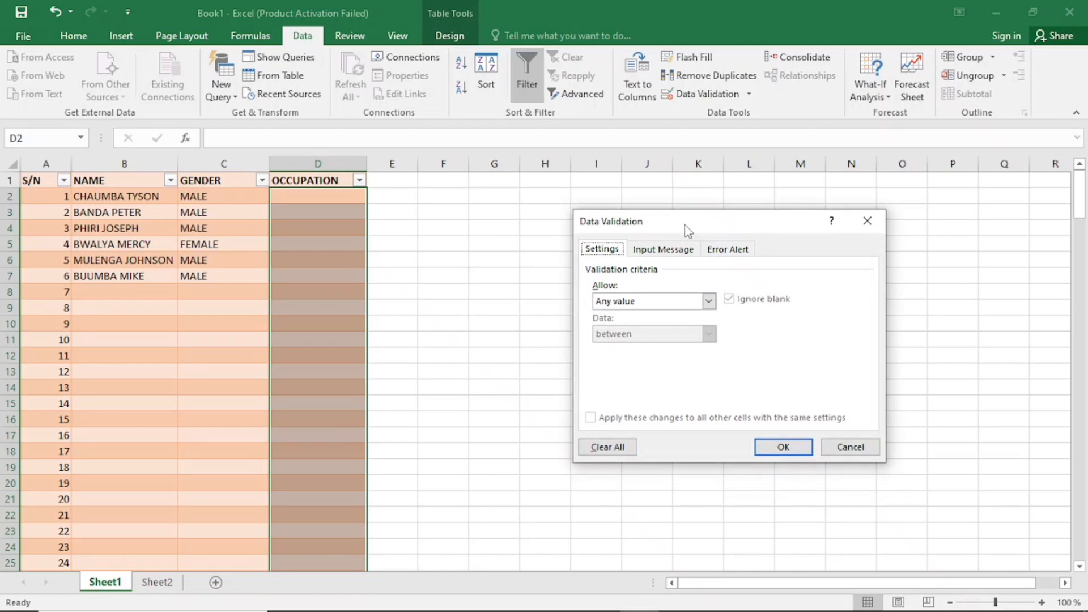
click(709, 301)
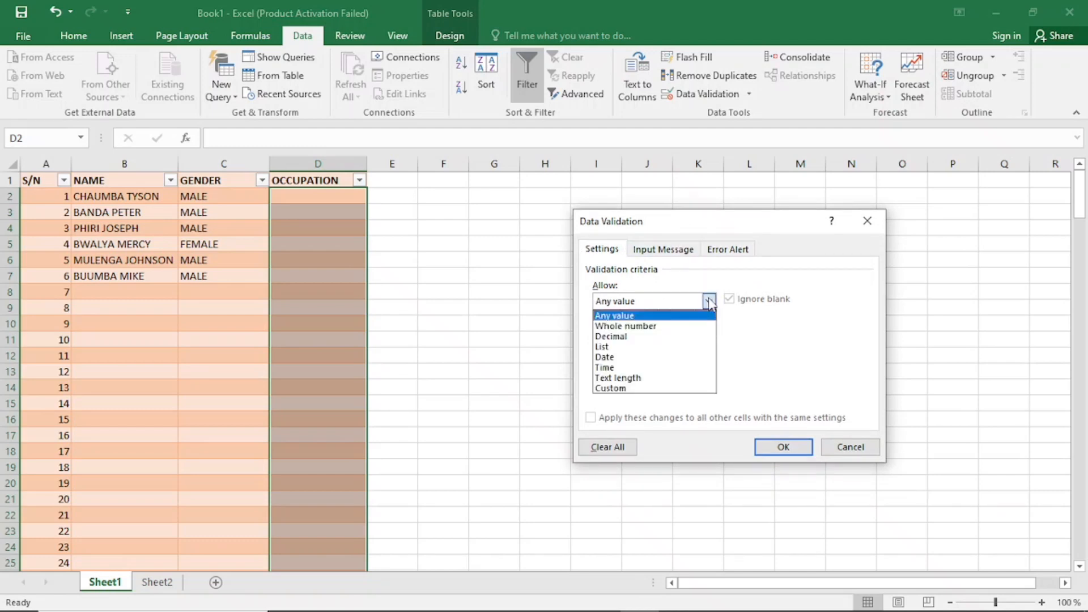
click(636, 347)
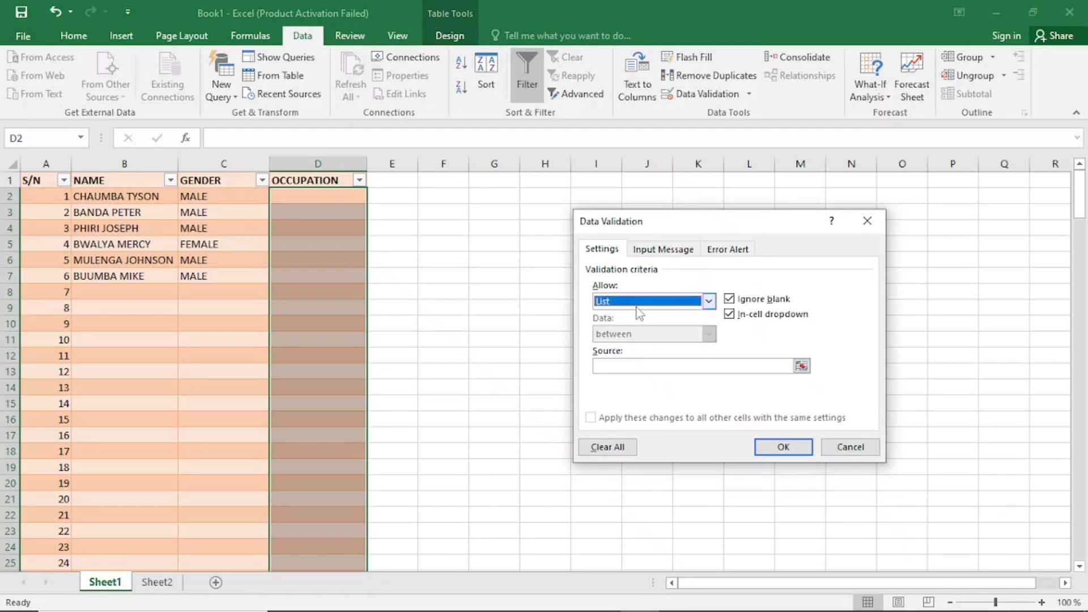
Set the validation list's source to cells D1:D6 on Sheet2, holding the occupations ACCOUNTANT to OTHER, and apply the rule.
click(633, 367)
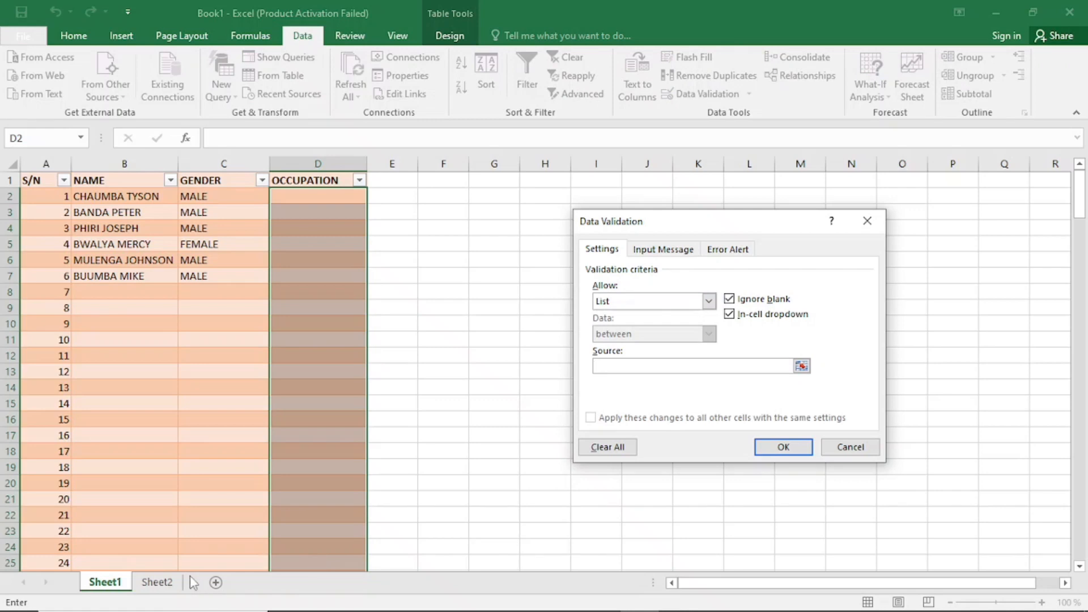
click(157, 584)
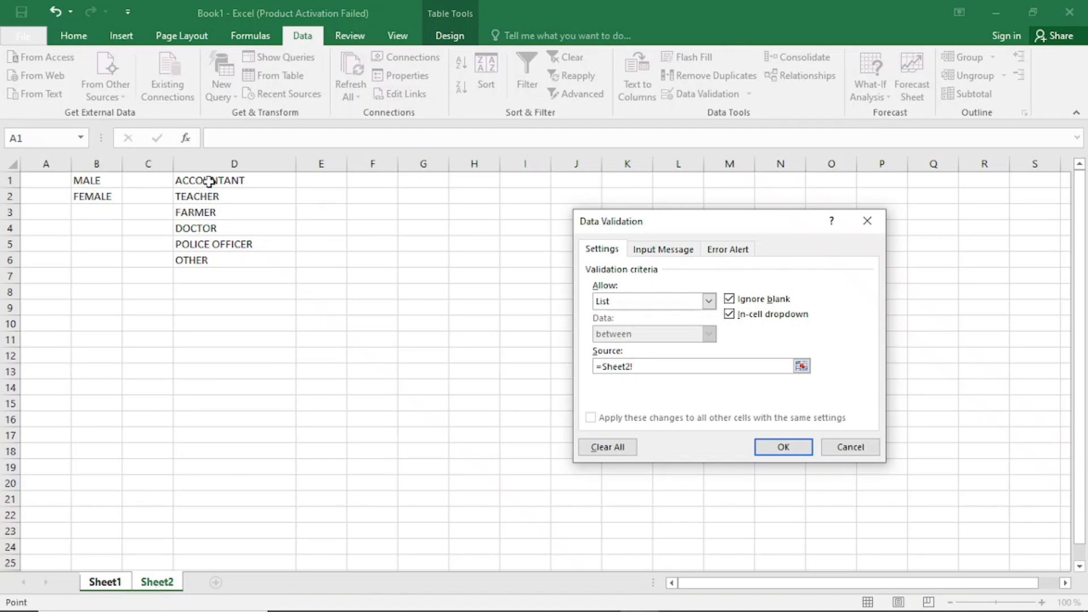
drag(209, 182, 211, 257)
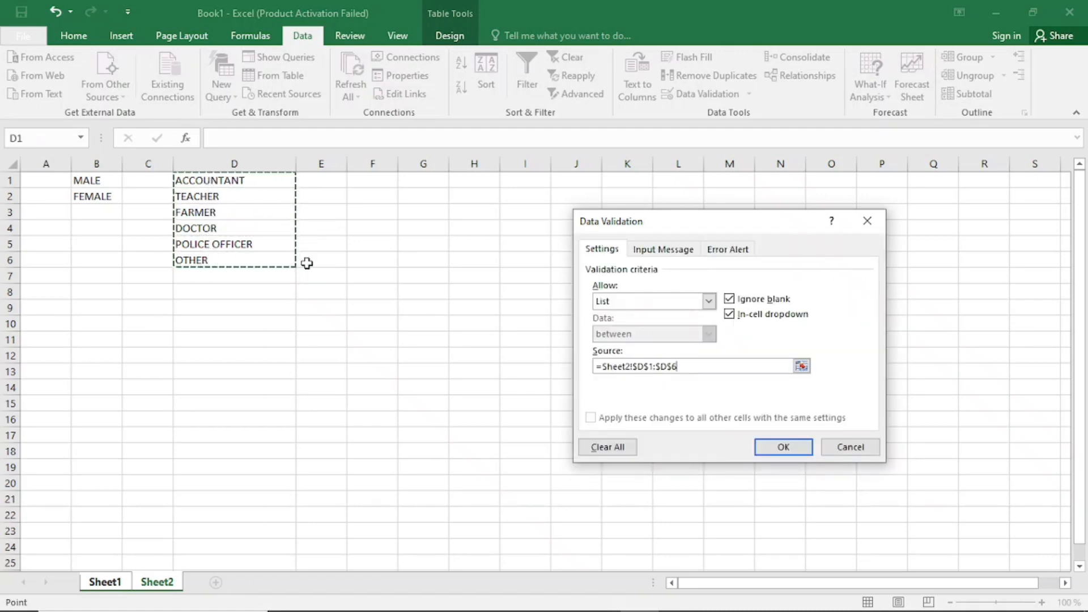
click(773, 445)
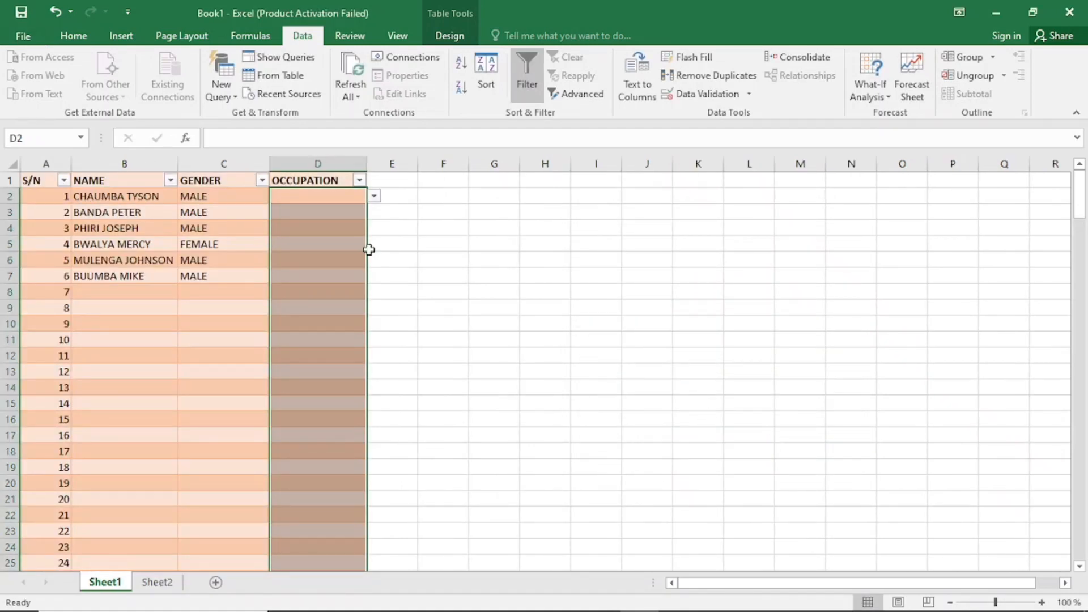
Choose ACCOUNTANT from the in-cell list for OCCUPATION cell D2 and TEACHER for D3.
click(339, 194)
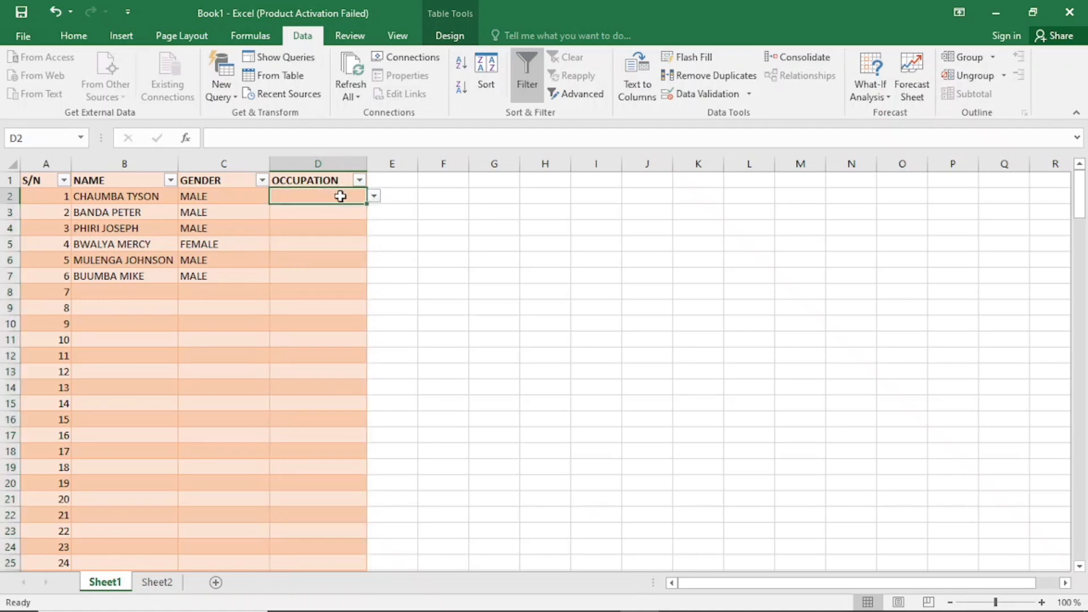
click(374, 196)
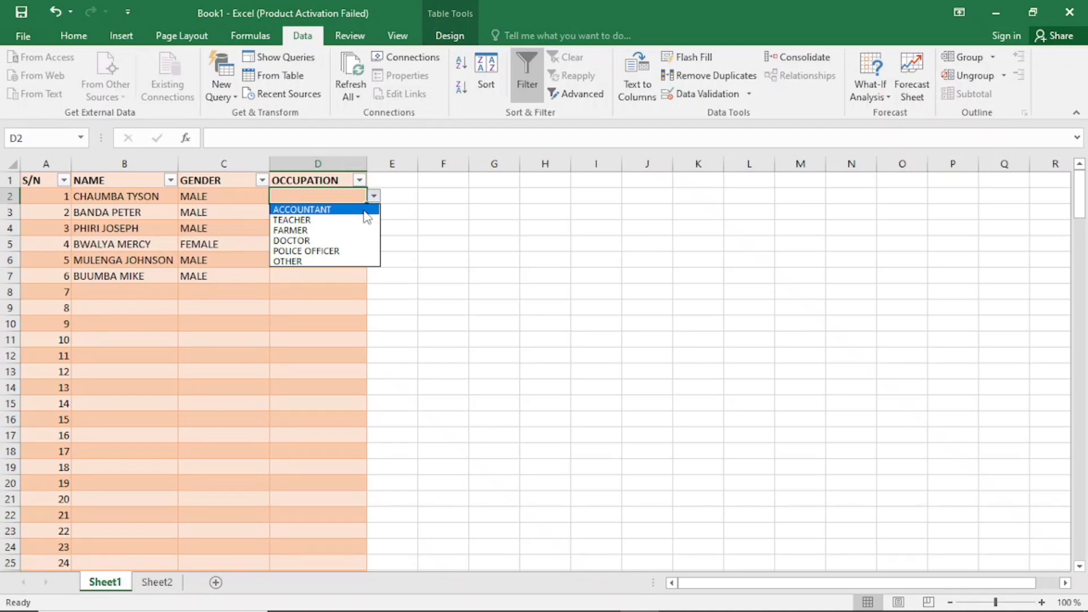
click(364, 210)
click(344, 213)
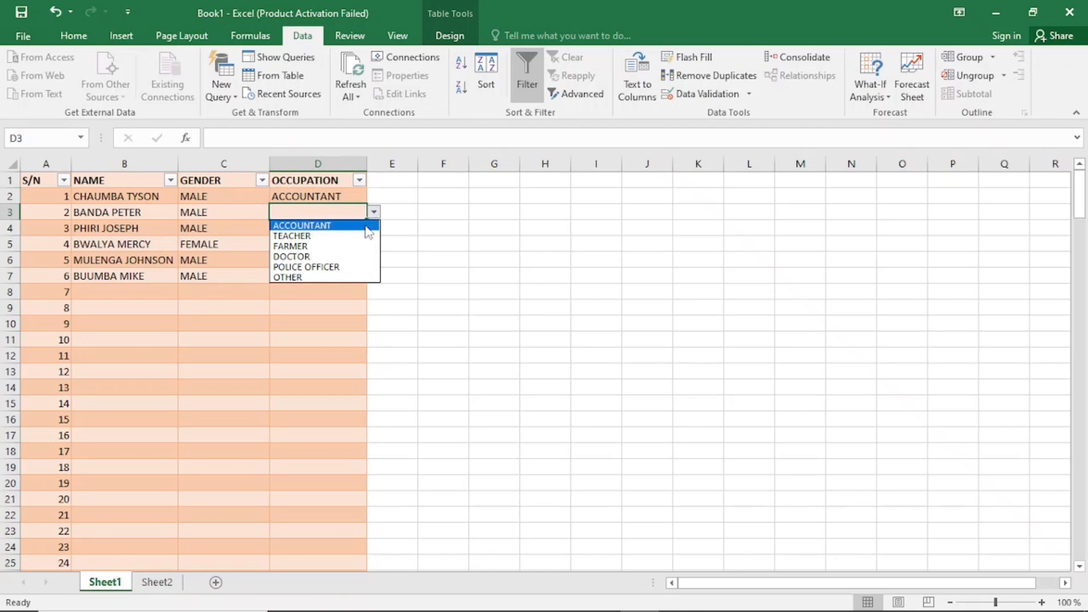
click(350, 235)
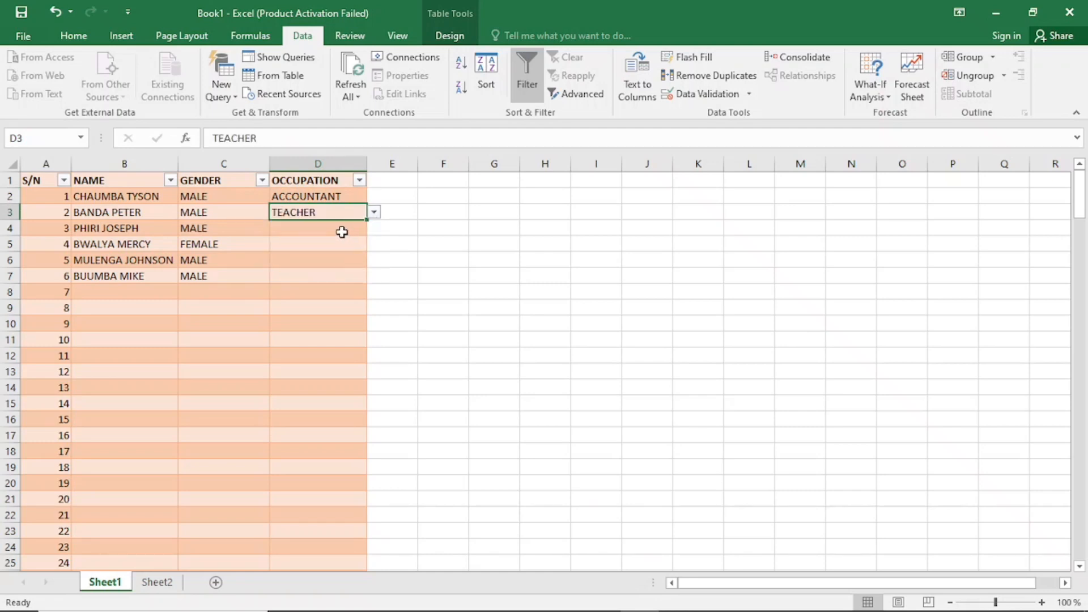
Choose FARMER from the in-cell list for the OCCUPATION cells D4 and D5.
click(348, 232)
click(374, 229)
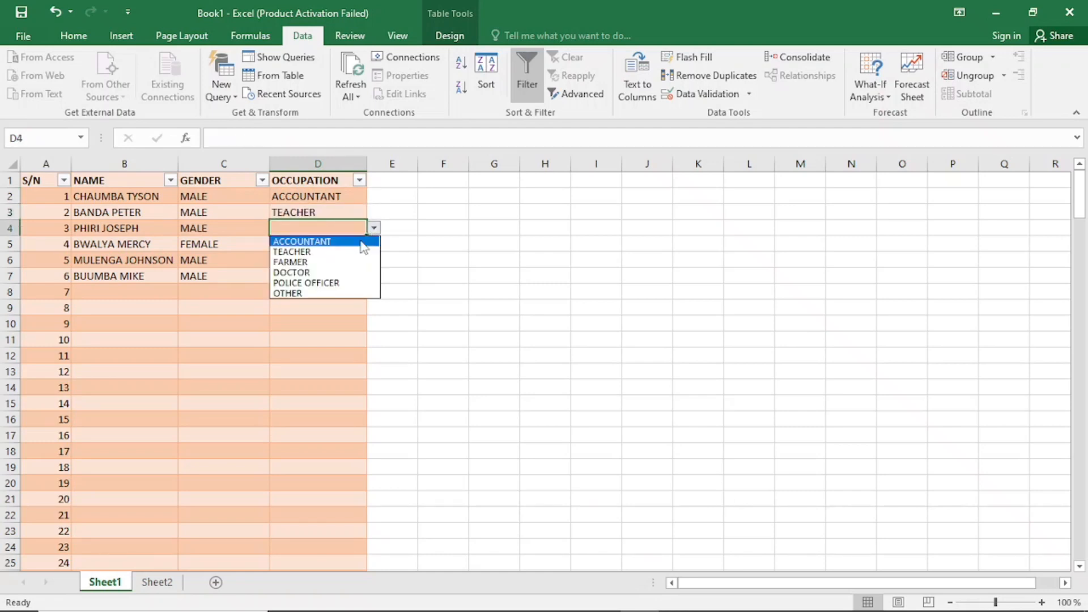
click(340, 259)
click(338, 246)
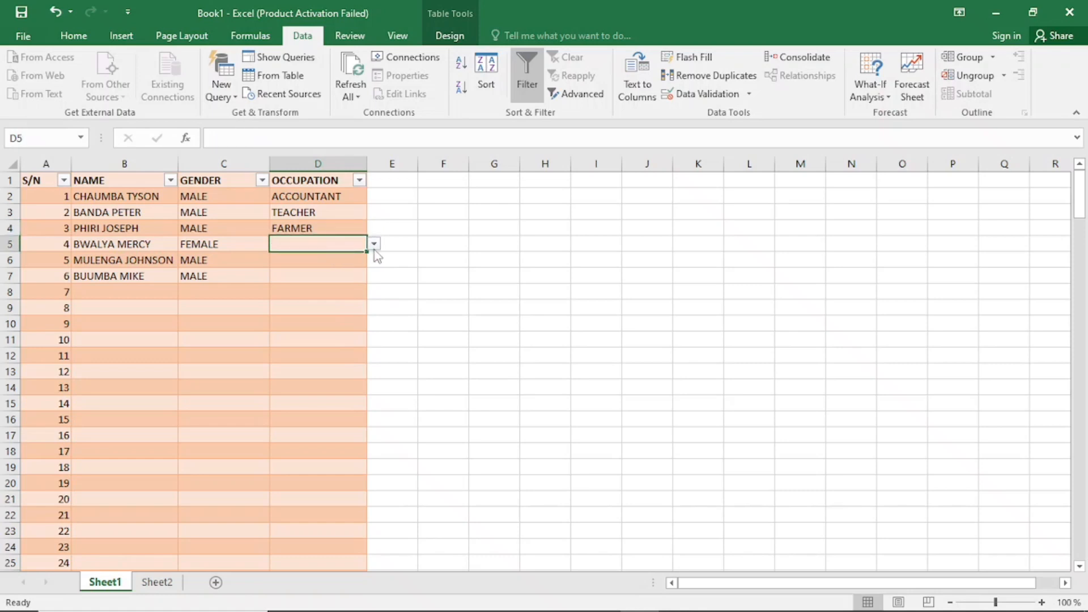
click(373, 244)
click(345, 278)
Choose POLICE OFFICER from the in-cell list for OCCUPATION cell D6 and FARMER for D7.
click(319, 261)
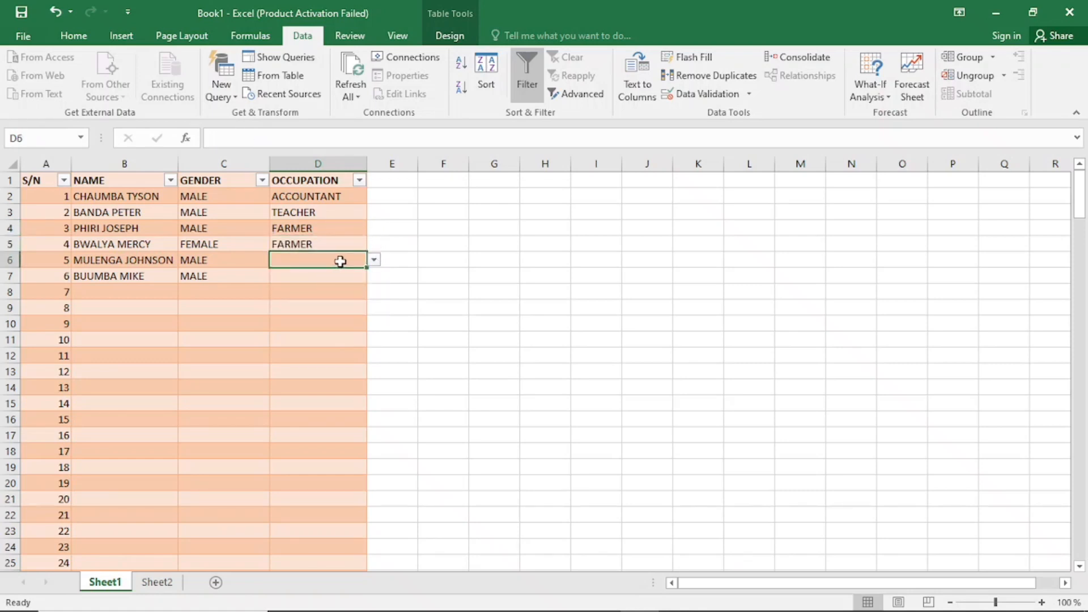
click(374, 262)
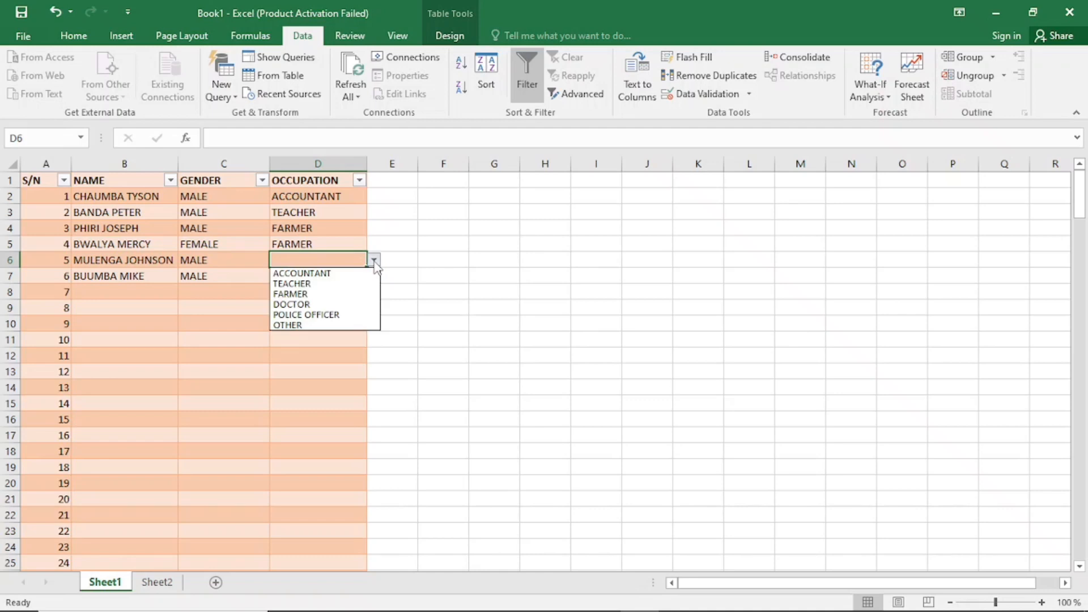
click(332, 315)
click(337, 276)
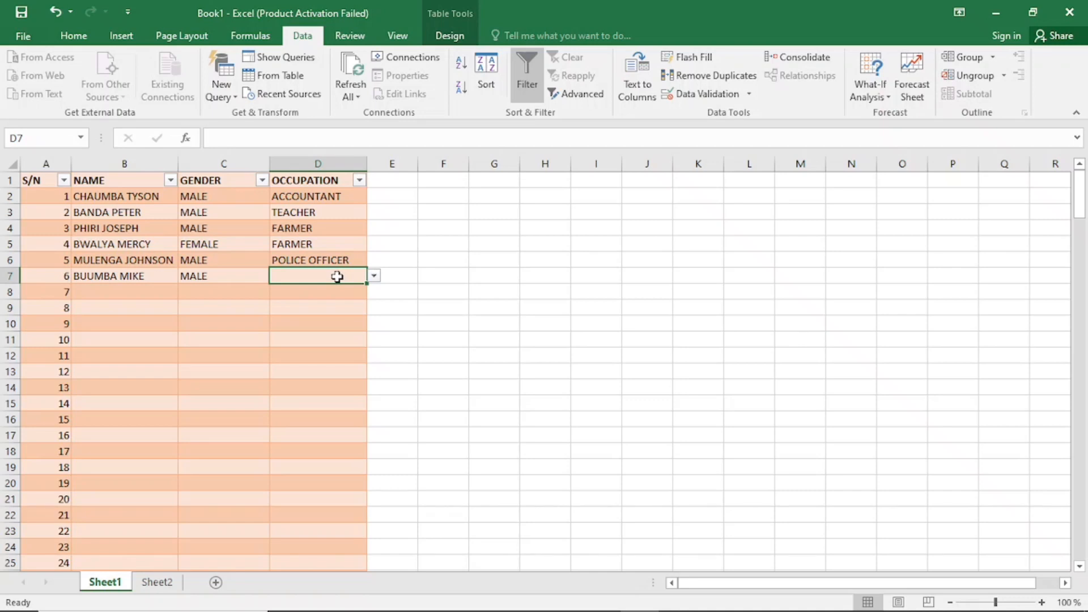
click(374, 276)
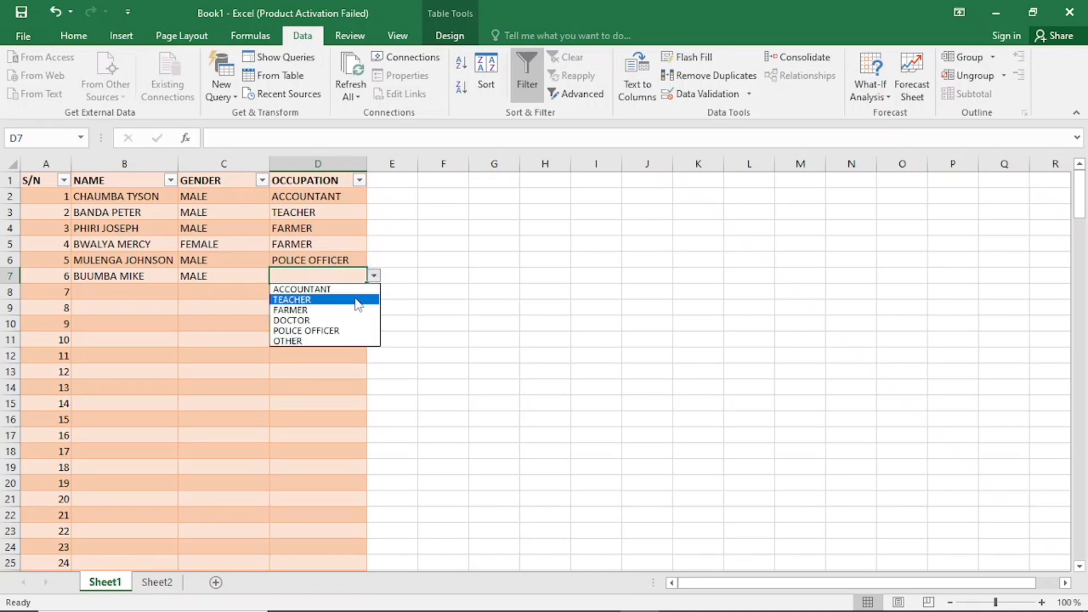
click(347, 311)
Choose DOCTOR from the in-cell list for OCCUPATION cell D9 and FARMER for D11.
click(337, 306)
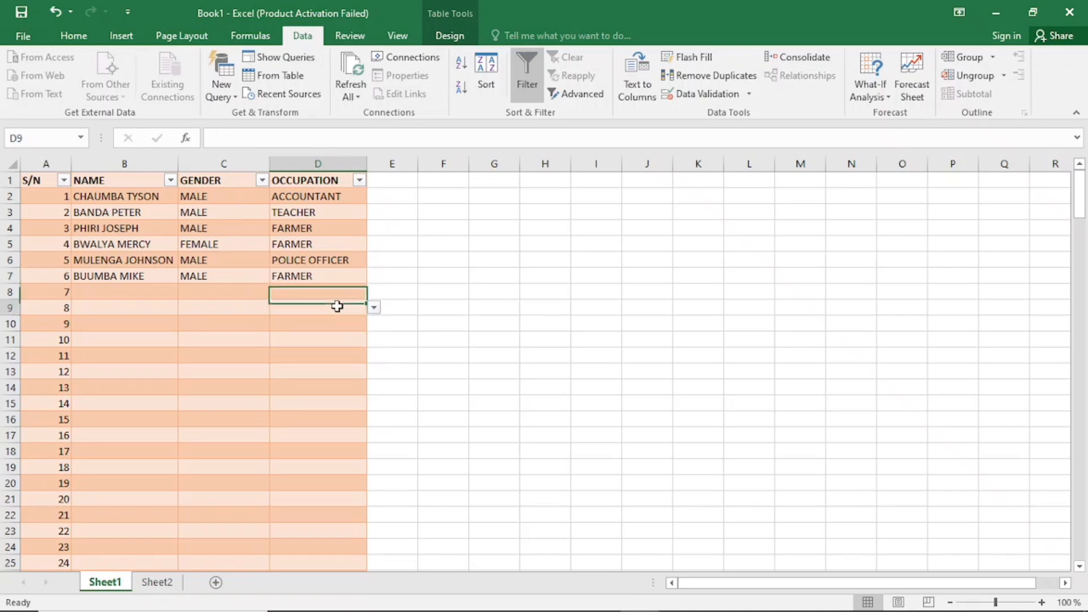
click(374, 308)
click(330, 350)
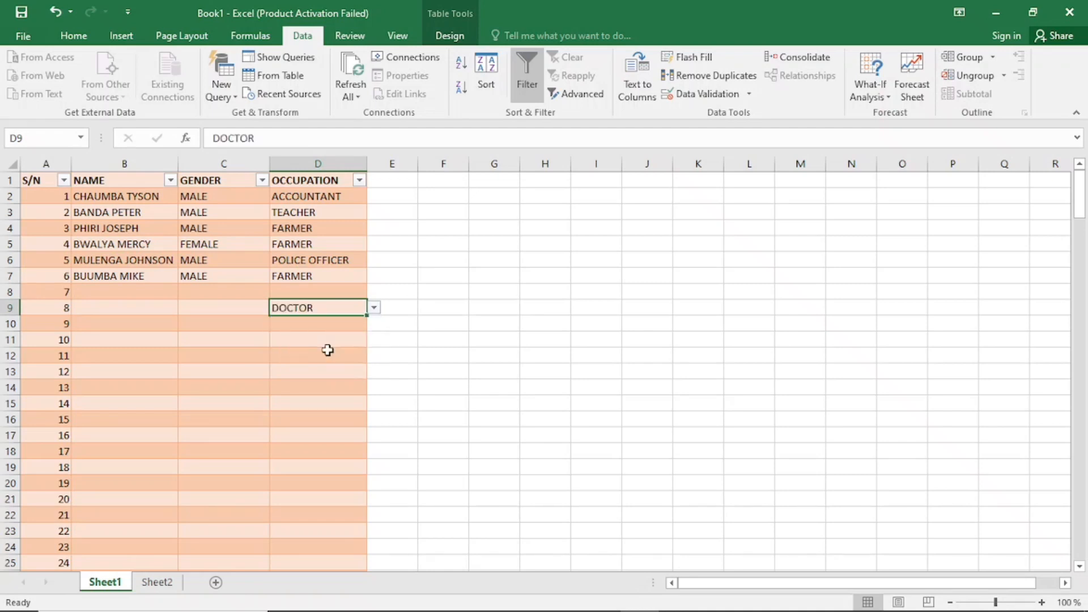
click(330, 344)
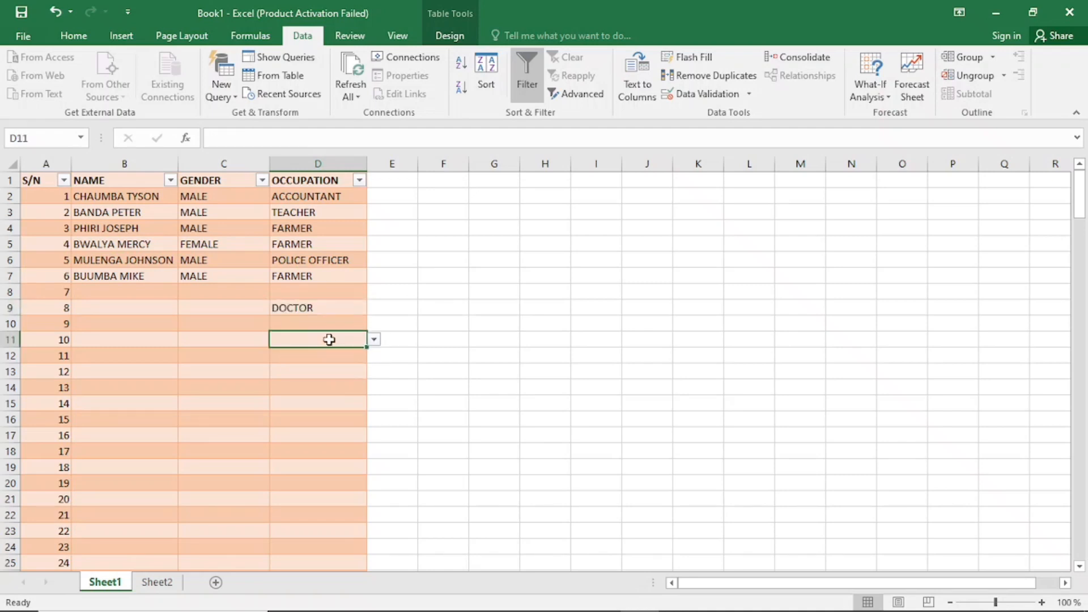
click(374, 338)
click(340, 374)
Choose ACCOUNTANT from the in-cell list for OCCUPATION cell D12.
click(324, 359)
click(374, 355)
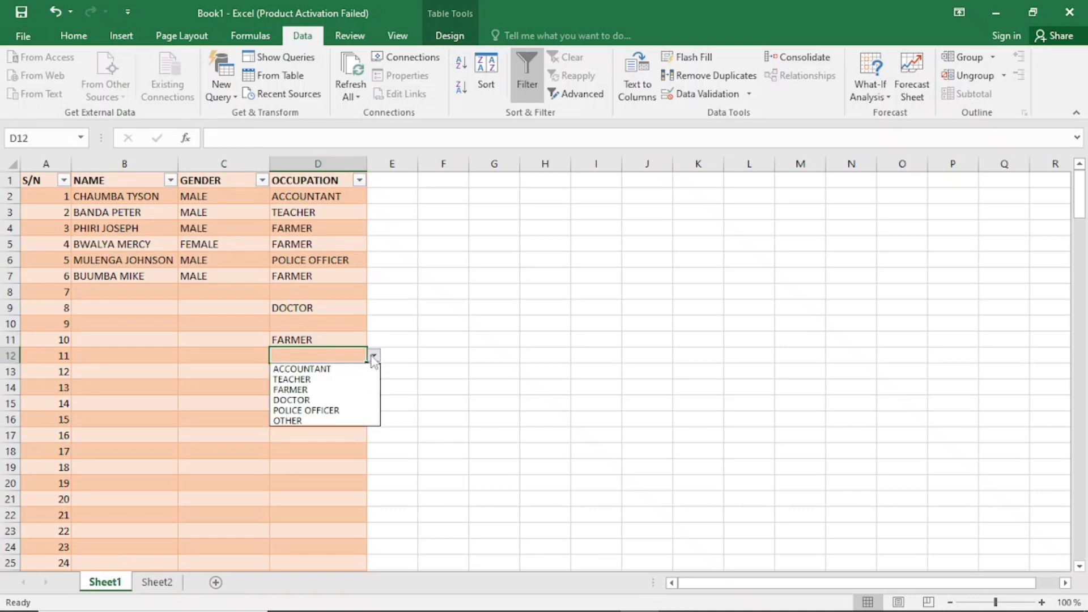
click(331, 369)
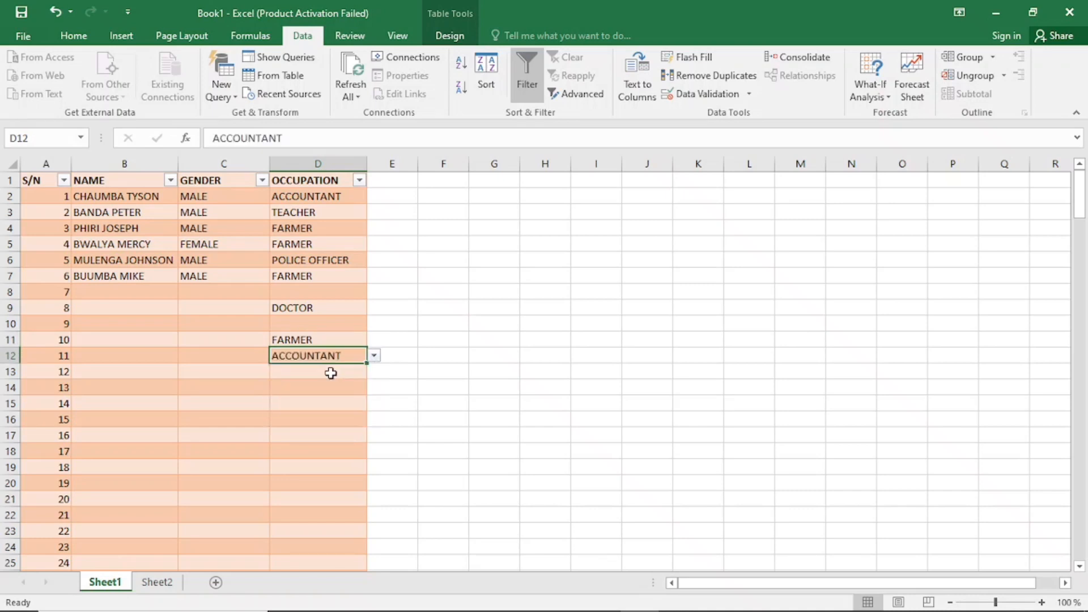